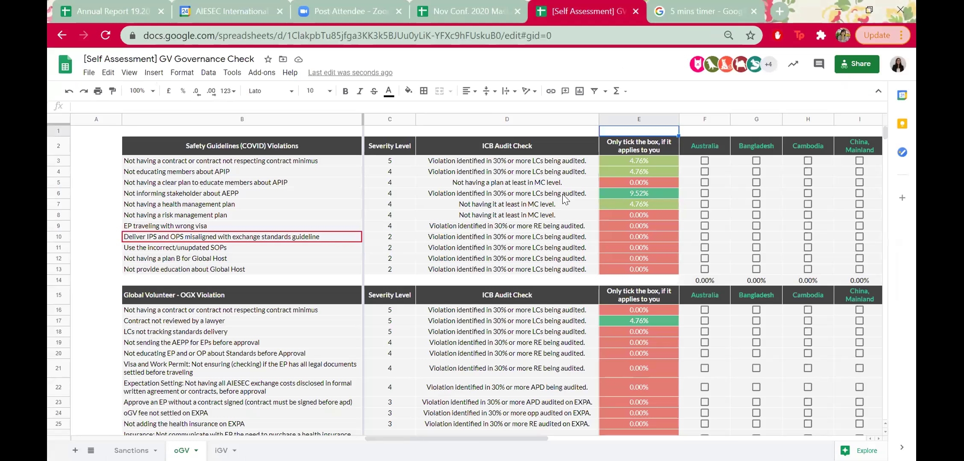
{"action": "scroll", "coordinate": [563, 195], "scroll_direction": "right", "scroll_amount": 3}
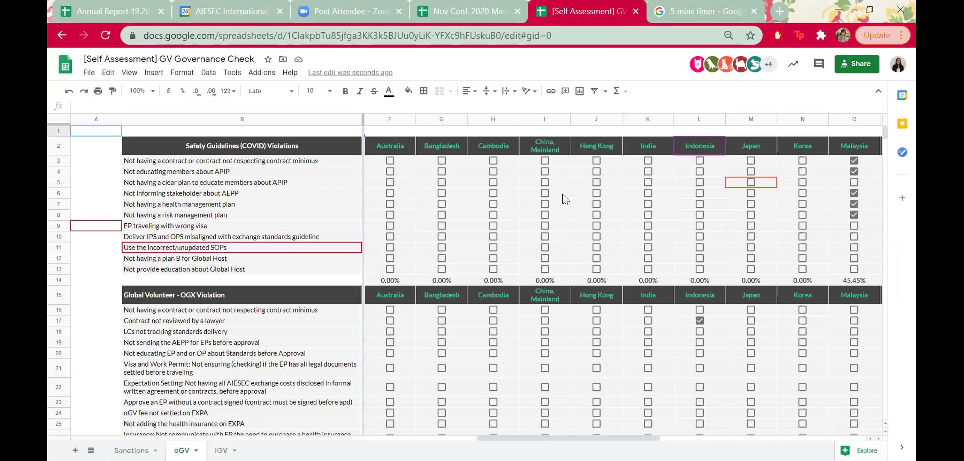
{"action": "scroll", "coordinate": [563, 195], "scroll_direction": "left", "scroll_amount": 1}
{"action": "left_click", "coordinate": [469, 119]}
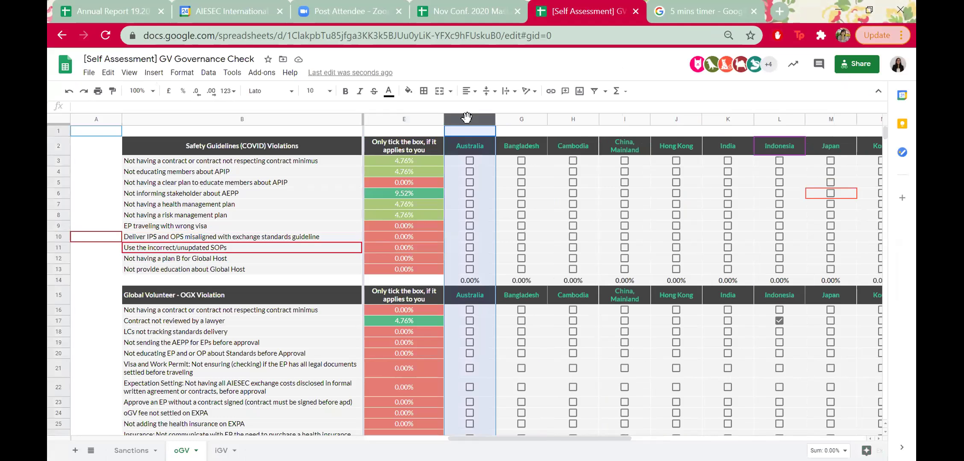
{"action": "right_click", "coordinate": [469, 120]}
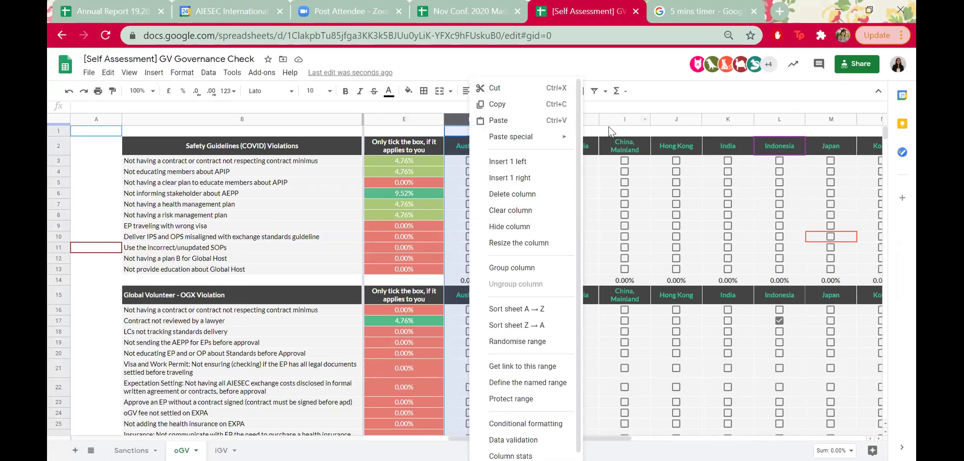
{"action": "left_click", "coordinate": [468, 119]}
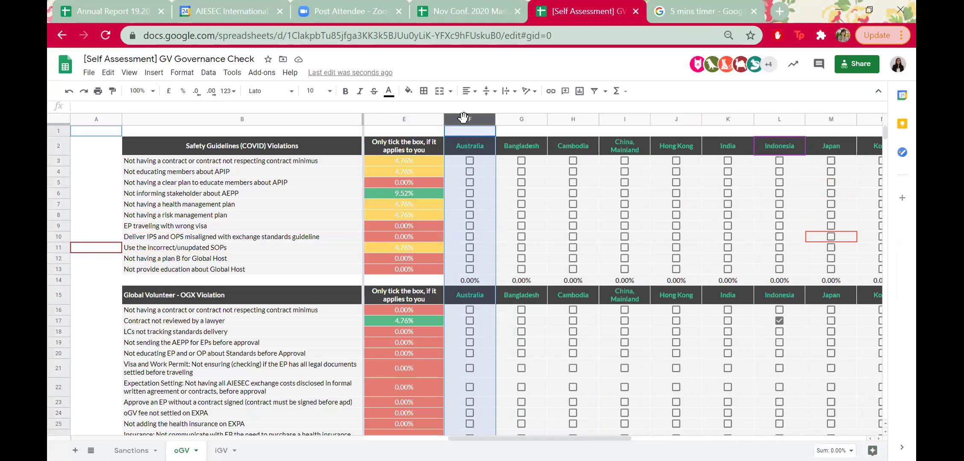
Review the violation checkboxes ticked by each country in the oGV sheet
{"action": "scroll", "coordinate": [567, 150], "scroll_direction": "right", "scroll_amount": 10}
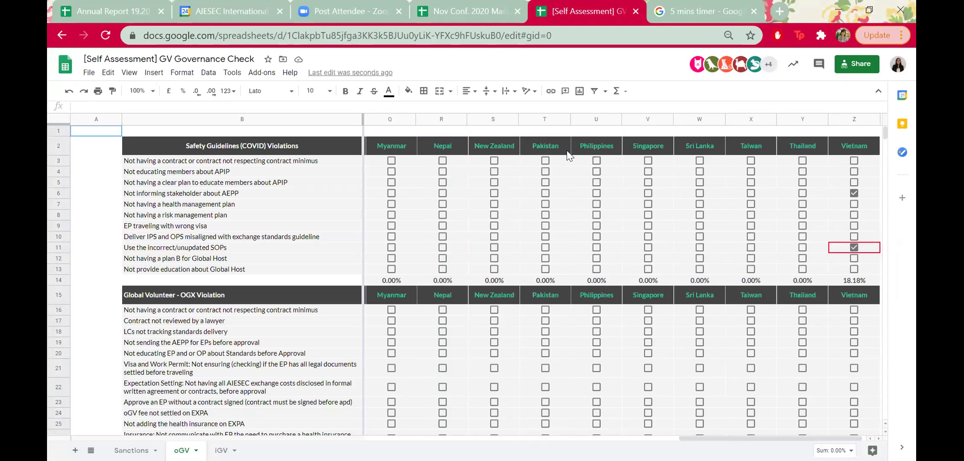
{"action": "scroll", "coordinate": [566, 150], "scroll_direction": "left", "scroll_amount": 6}
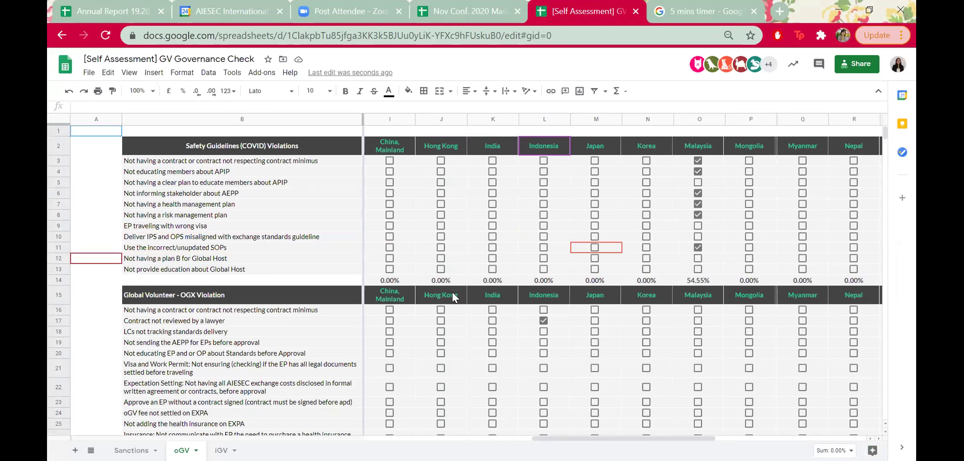
{"action": "scroll", "coordinate": [452, 293], "scroll_direction": "down", "scroll_amount": 5}
{"action": "scroll", "coordinate": [282, 406], "scroll_direction": "down", "scroll_amount": 2}
In the iGV sheet, narrow the violations column B so it sits closer to the length of its text
{"action": "left_click", "coordinate": [222, 450]}
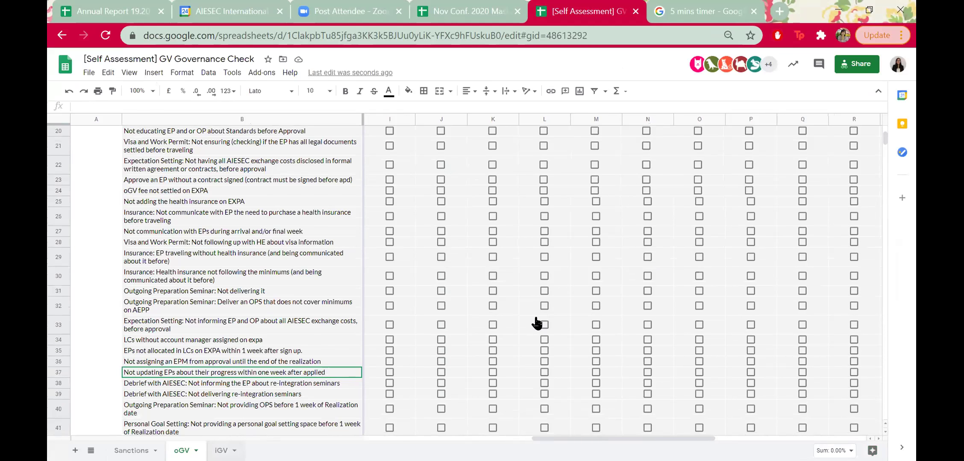
{"action": "scroll", "coordinate": [537, 321], "scroll_direction": "right", "scroll_amount": 10}
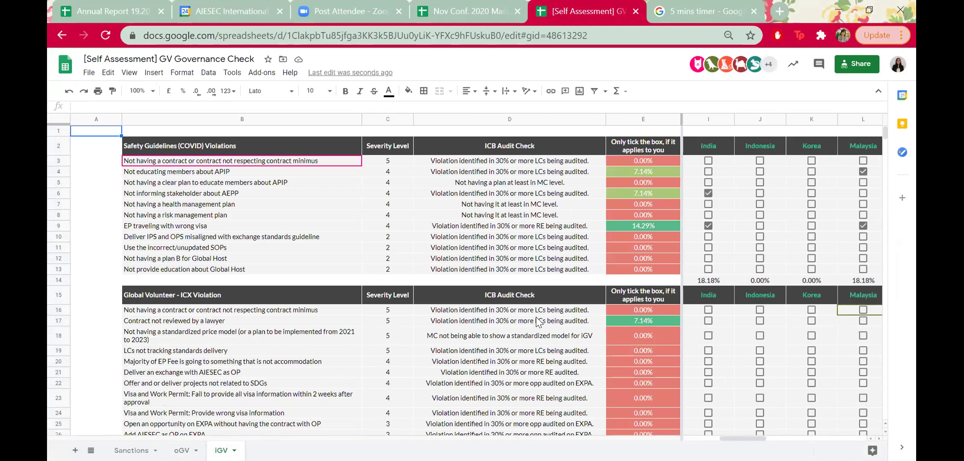
{"action": "scroll", "coordinate": [537, 322], "scroll_direction": "left", "scroll_amount": 3}
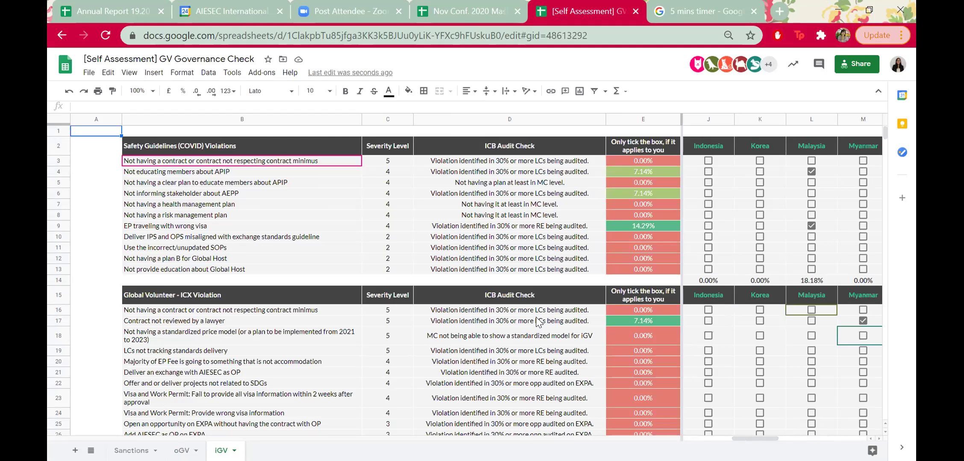
{"action": "scroll", "coordinate": [537, 321], "scroll_direction": "left", "scroll_amount": 8}
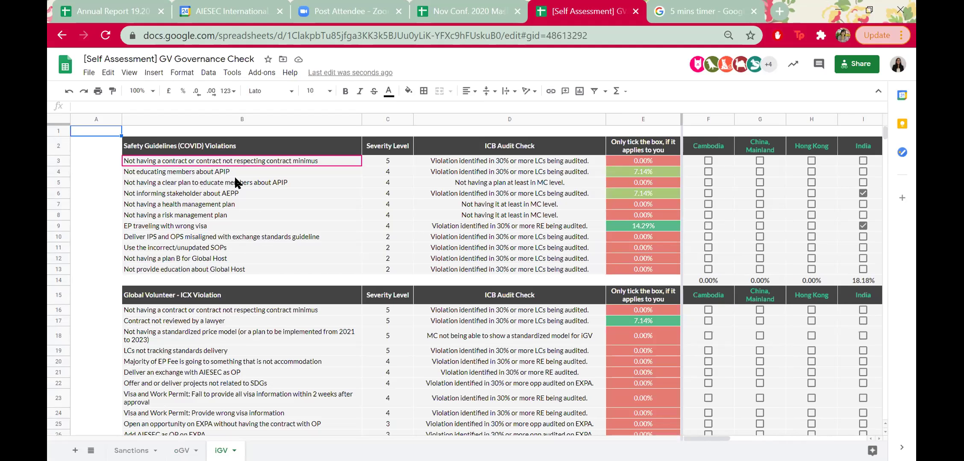
{"action": "left_click", "coordinate": [245, 119]}
{"action": "left_click_drag", "start_coordinate": [361, 119], "coordinate": [324, 120]}
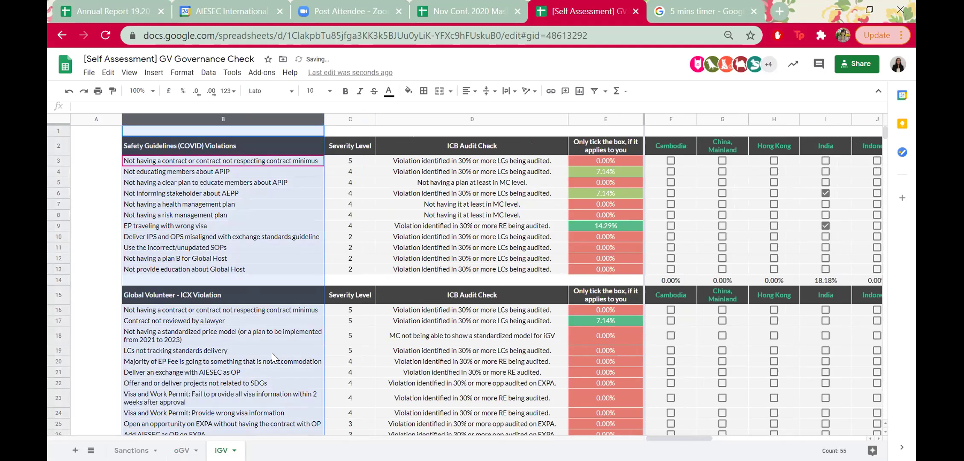
Return to the oGV sheet and examine the safety guideline violations ticked across the countries
{"action": "left_click", "coordinate": [182, 451]}
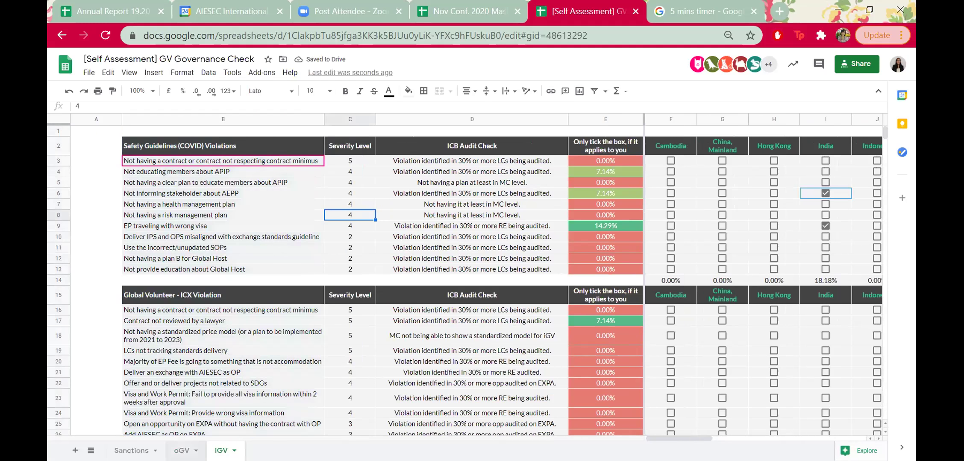
{"action": "scroll", "coordinate": [282, 198], "scroll_direction": "up", "scroll_amount": 6}
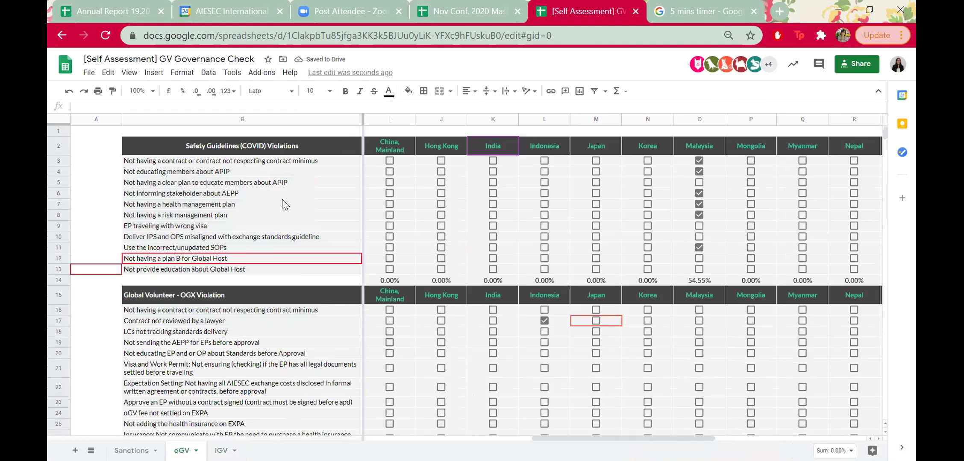
{"action": "scroll", "coordinate": [448, 198], "scroll_direction": "left", "scroll_amount": 5}
{"action": "scroll", "coordinate": [449, 199], "scroll_direction": "right", "scroll_amount": 10}
{"action": "scroll", "coordinate": [448, 198], "scroll_direction": "right", "scroll_amount": 1}
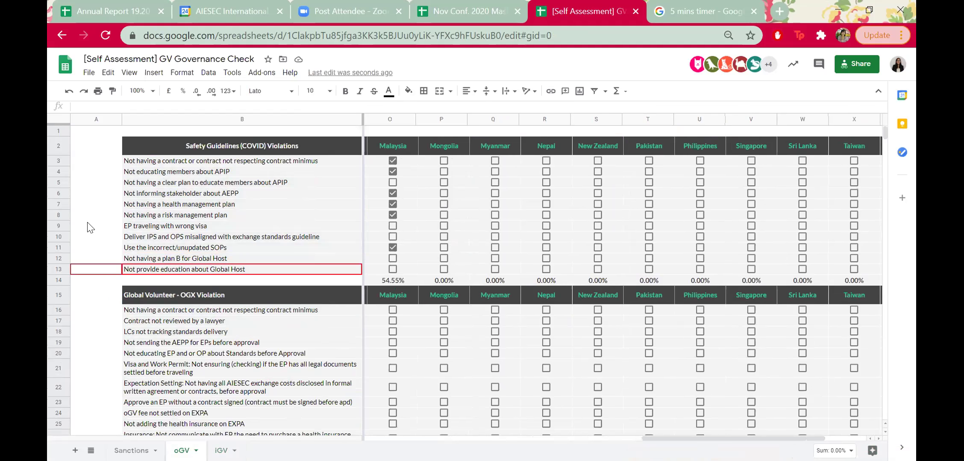
Bring up the Sanctions sheet to view the sanctions for each severity level
{"action": "left_click", "coordinate": [88, 226]}
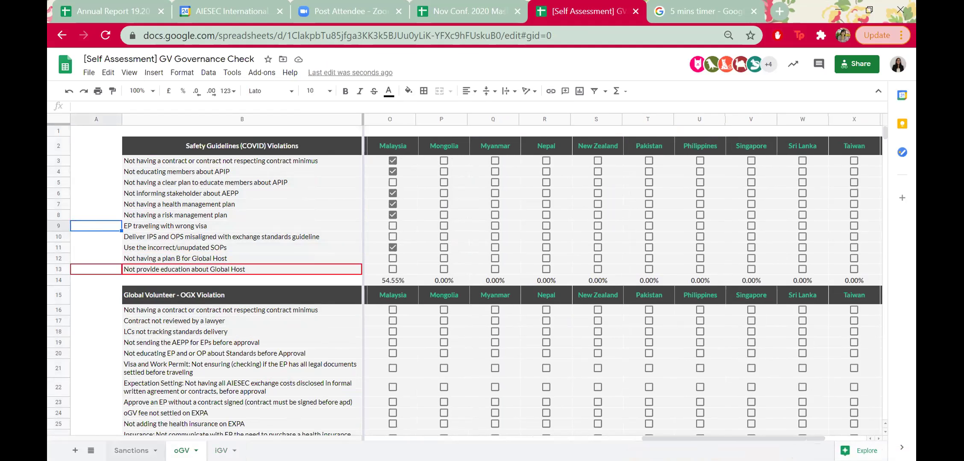
{"action": "left_click", "coordinate": [182, 451]}
{"action": "left_click", "coordinate": [131, 451]}
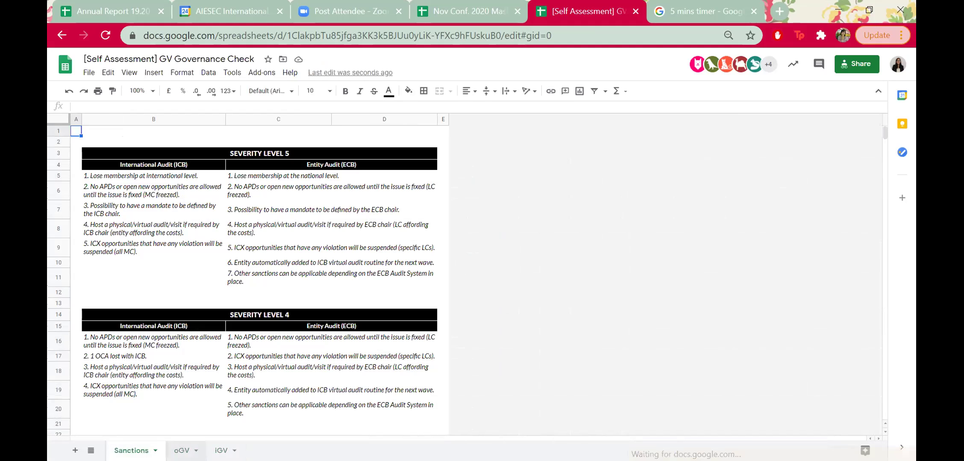
Go back to the oGV sheet and check the countries' ticks in both the safety and OGX violation sections
{"action": "left_click", "coordinate": [181, 451]}
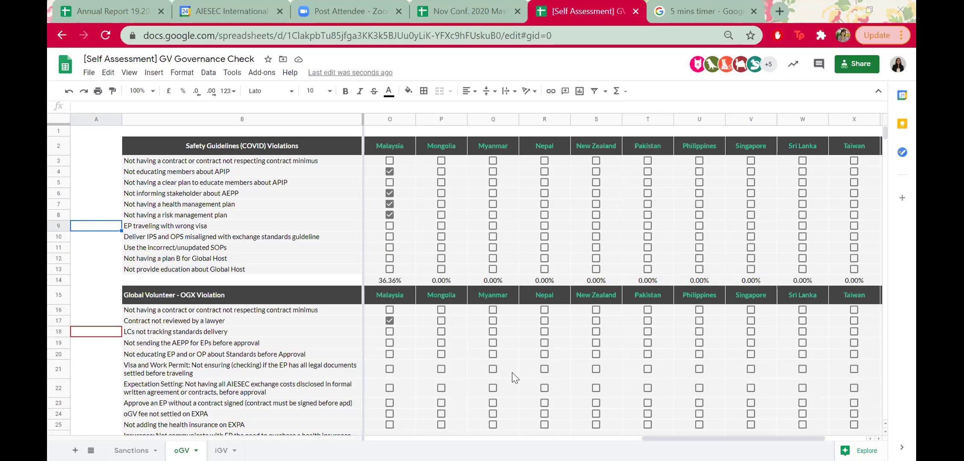
{"action": "scroll", "coordinate": [488, 386], "scroll_direction": "right", "scroll_amount": 2}
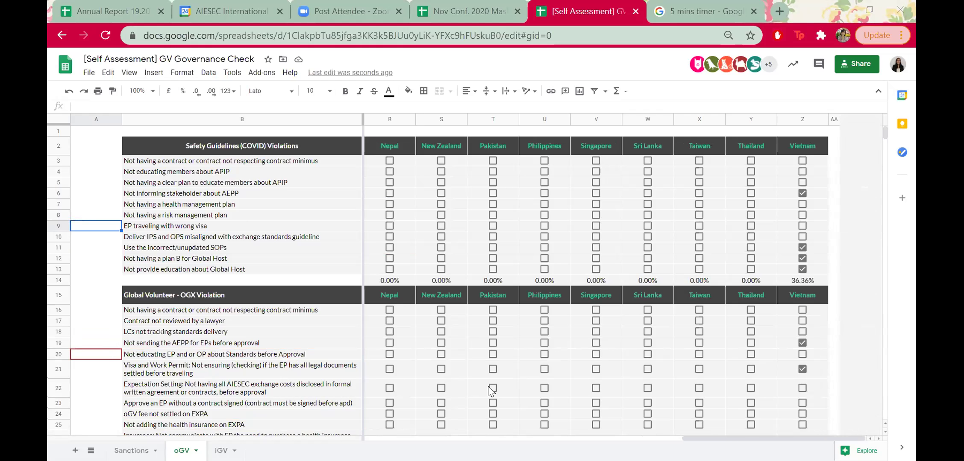
{"action": "scroll", "coordinate": [488, 386], "scroll_direction": "left", "scroll_amount": 7}
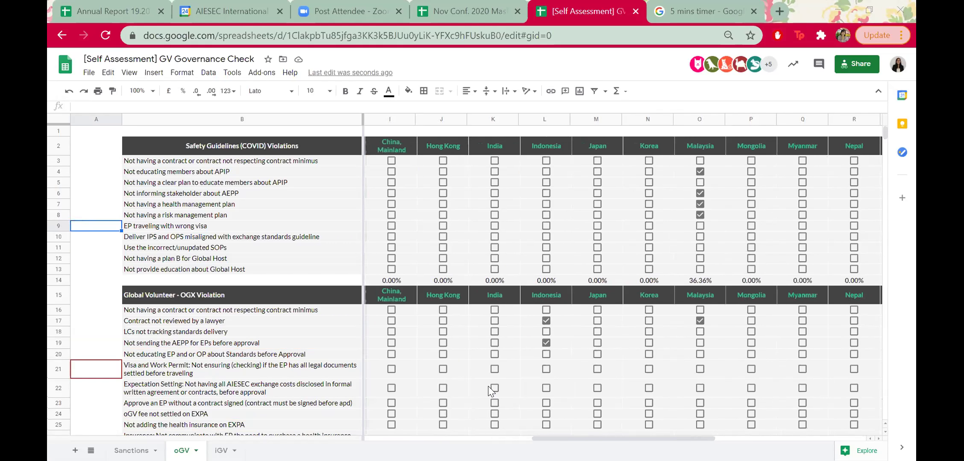
{"action": "scroll", "coordinate": [488, 386], "scroll_direction": "down", "scroll_amount": 10}
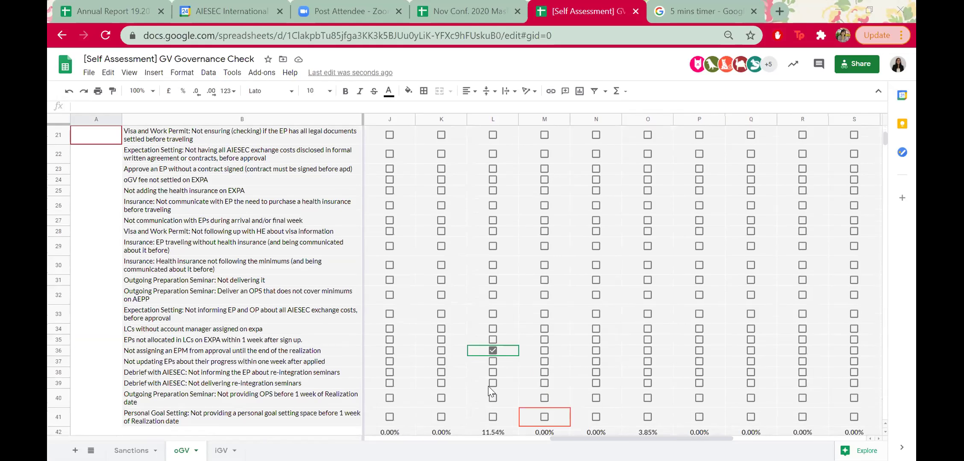
{"action": "scroll", "coordinate": [488, 388], "scroll_direction": "up", "scroll_amount": 7}
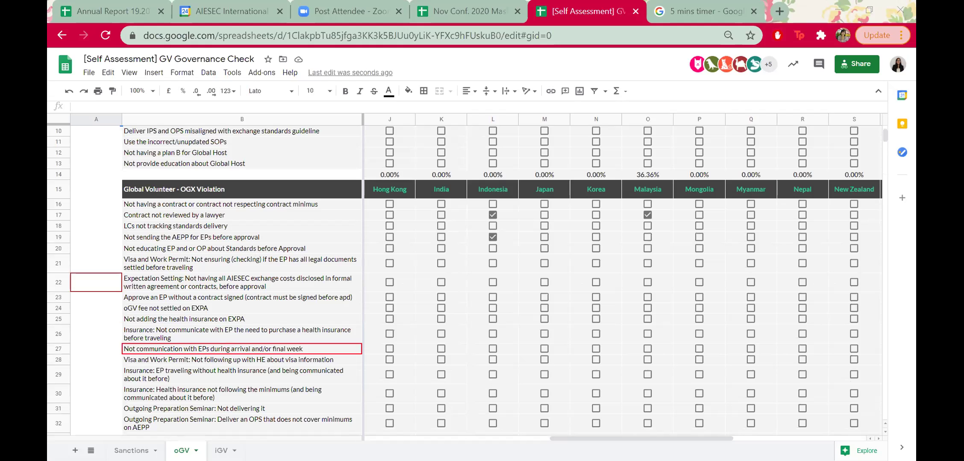
Open the iGV sheet and check its violation percentages and country ticks
{"action": "left_click", "coordinate": [221, 451]}
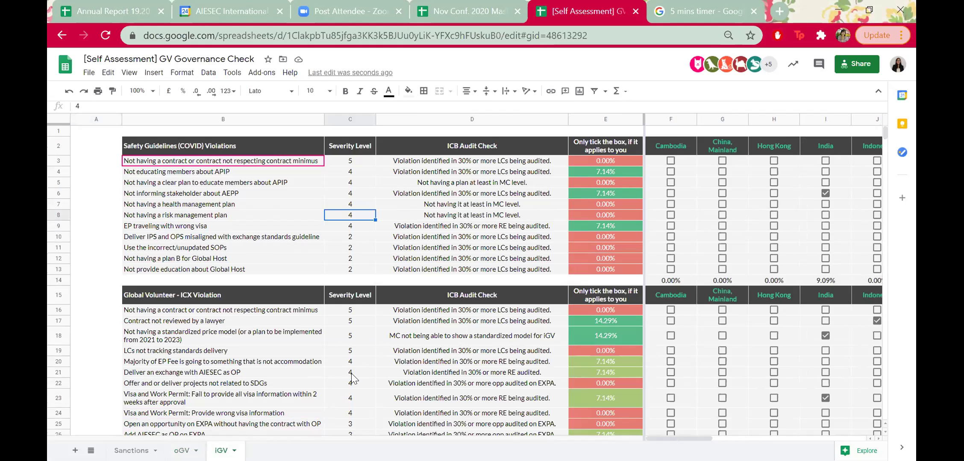
{"action": "scroll", "coordinate": [350, 374], "scroll_direction": "right", "scroll_amount": 1}
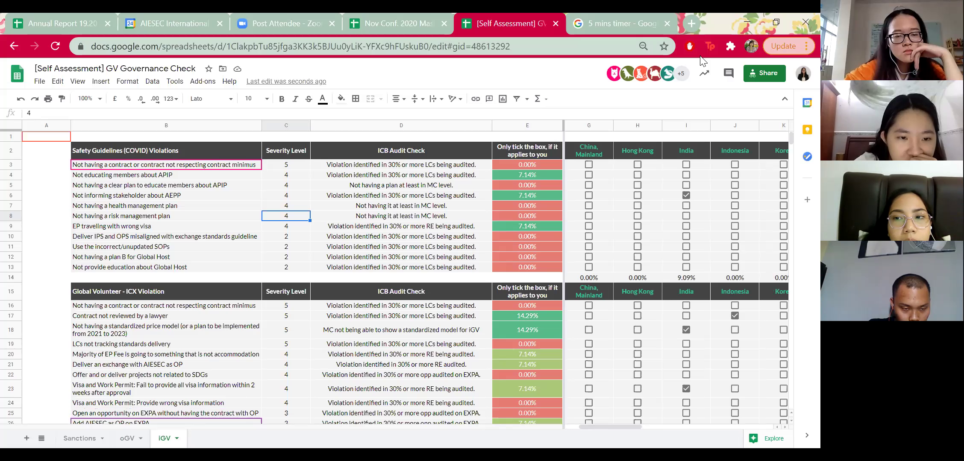
Check the 24 November 2020 schedule in Google Calendar, and close the finished 5 mins timer page
{"action": "left_click", "coordinate": [179, 23]}
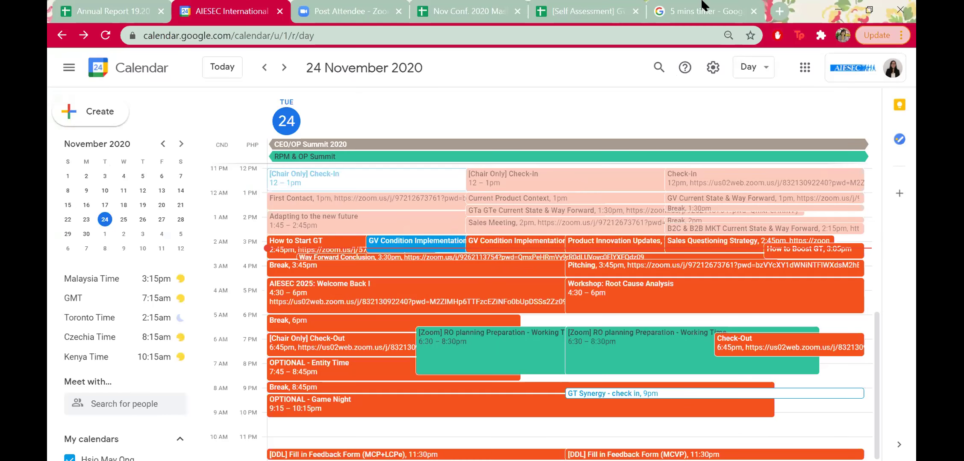
{"action": "left_click", "coordinate": [704, 6]}
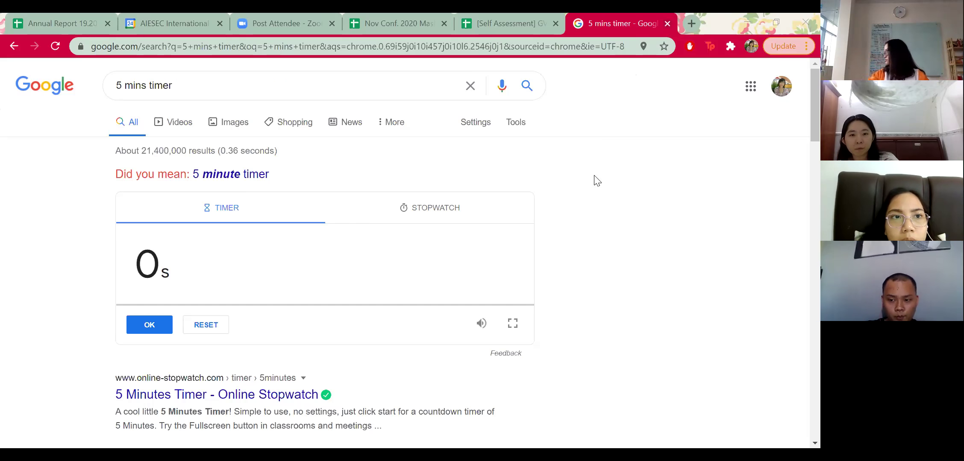
{"action": "key", "text": "ctrl+w"}
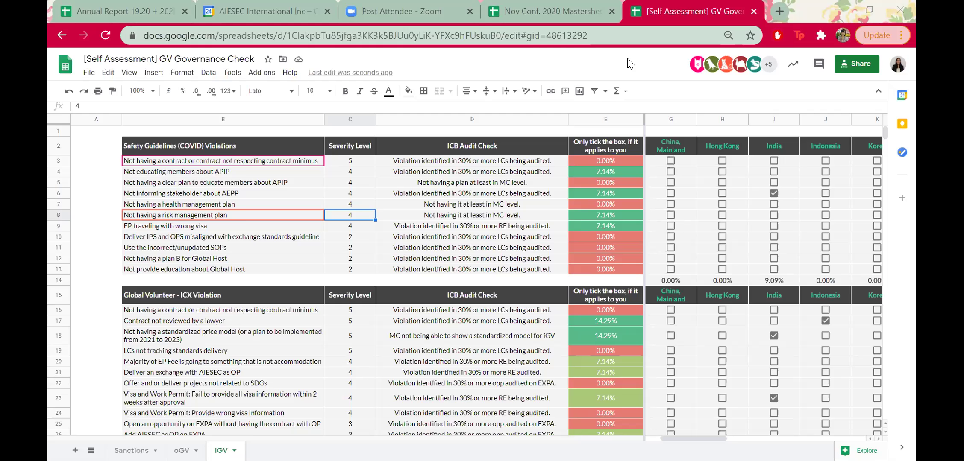
Review the iGV safety and ICX violation rows, including the ticks for Taiwan, Thailand and Vietnam
{"action": "scroll", "coordinate": [649, 248], "scroll_direction": "right", "scroll_amount": 10}
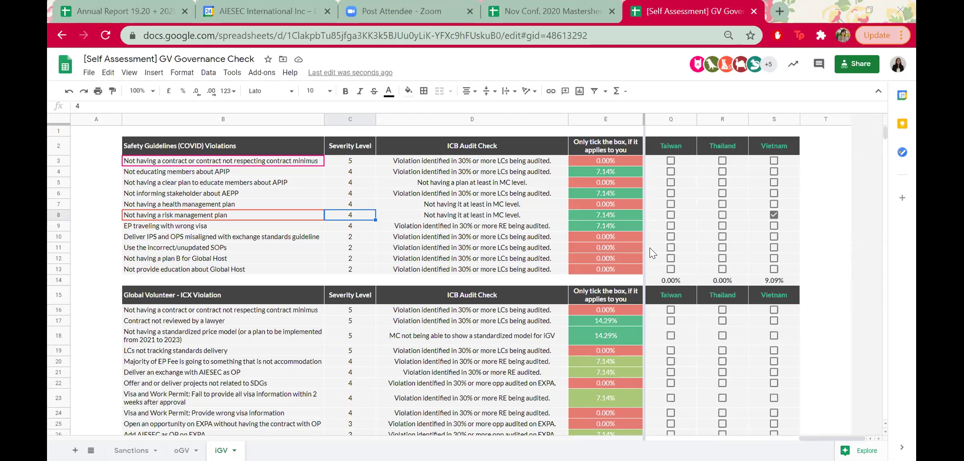
{"action": "scroll", "coordinate": [649, 248], "scroll_direction": "down", "scroll_amount": 5}
{"action": "scroll", "coordinate": [649, 248], "scroll_direction": "down", "scroll_amount": 3}
{"action": "scroll", "coordinate": [649, 248], "scroll_direction": "up", "scroll_amount": 4}
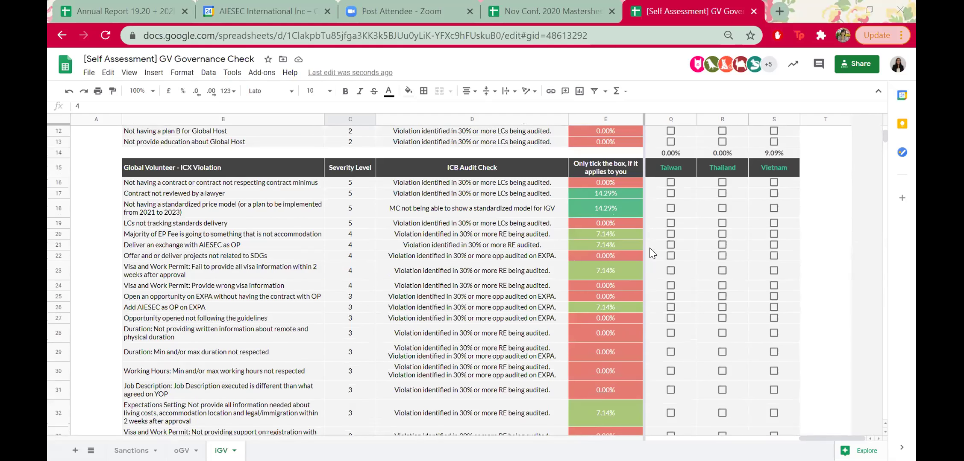
{"action": "scroll", "coordinate": [649, 248], "scroll_direction": "up", "scroll_amount": 3}
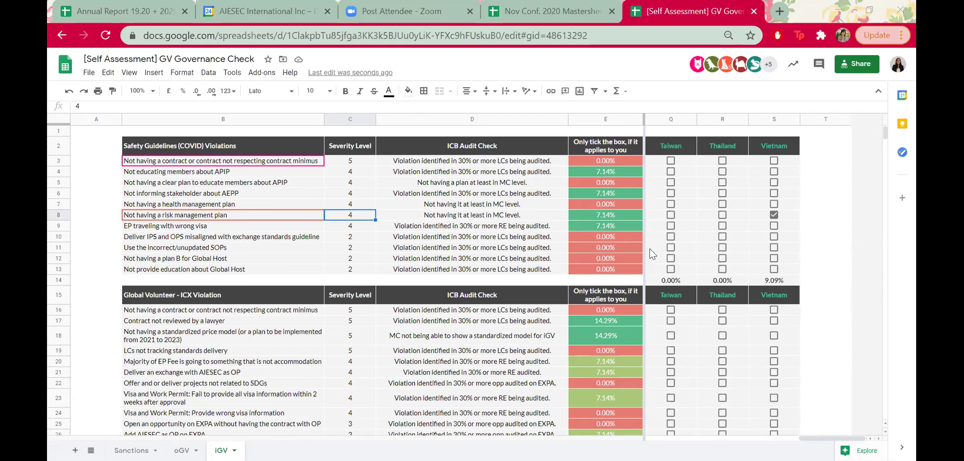
{"action": "scroll", "coordinate": [649, 249], "scroll_direction": "down", "scroll_amount": 5}
{"action": "scroll", "coordinate": [649, 249], "scroll_direction": "down", "scroll_amount": 8}
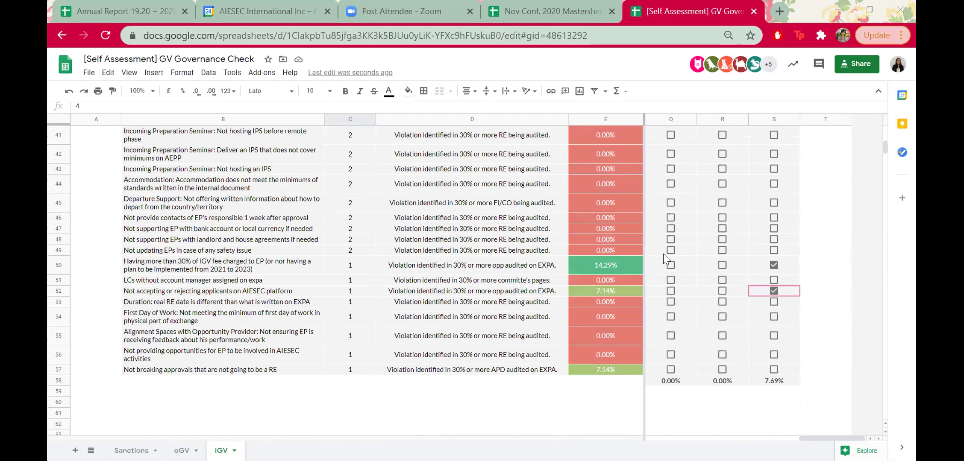
{"action": "scroll", "coordinate": [663, 253], "scroll_direction": "up", "scroll_amount": 2}
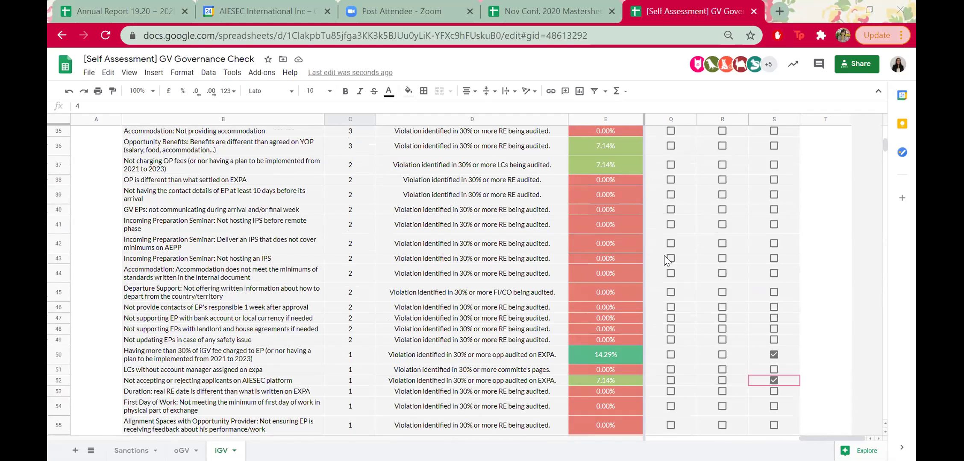
{"action": "scroll", "coordinate": [664, 255], "scroll_direction": "up", "scroll_amount": 2}
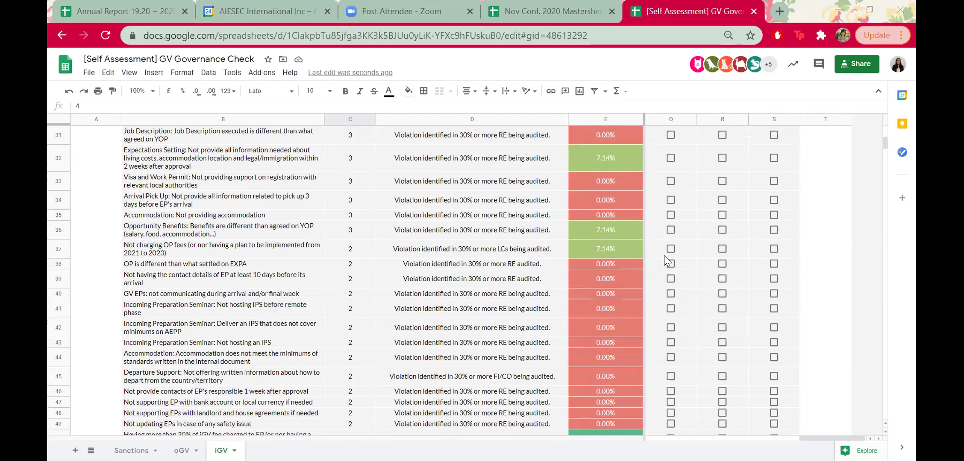
{"action": "scroll", "coordinate": [664, 255], "scroll_direction": "up", "scroll_amount": 1}
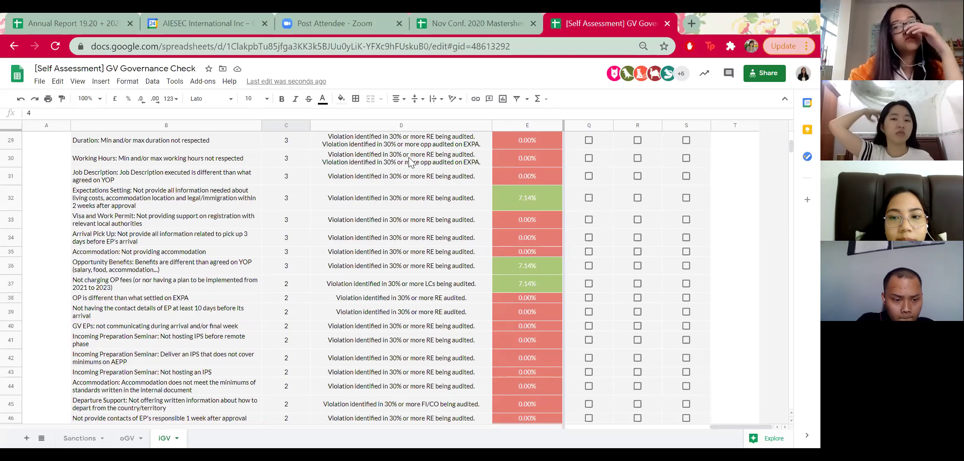
Inspect the formula of Vietnam's safety violation percentage in the iGV sheet and compare the other countries' percentages in row 14
{"action": "scroll", "coordinate": [484, 256], "scroll_direction": "up", "scroll_amount": 4}
{"action": "scroll", "coordinate": [482, 256], "scroll_direction": "up", "scroll_amount": 6}
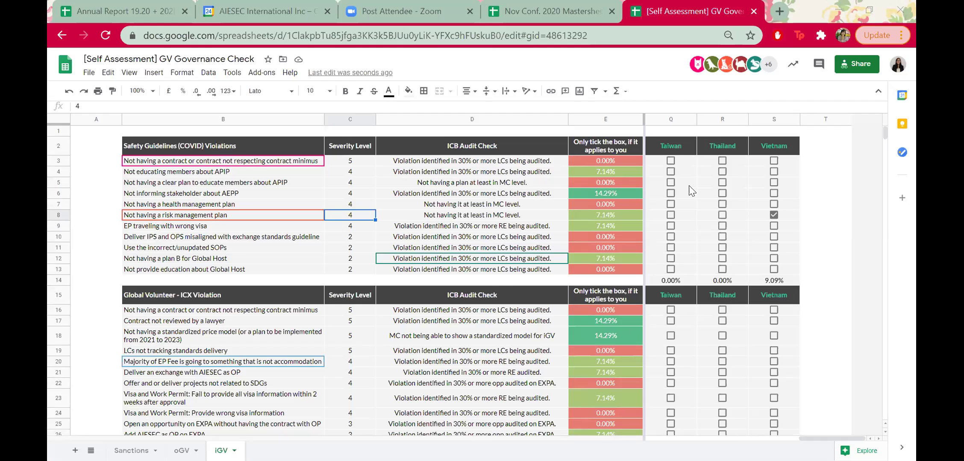
{"action": "left_click", "coordinate": [762, 281]}
{"action": "scroll", "coordinate": [762, 281], "scroll_direction": "left", "scroll_amount": 6}
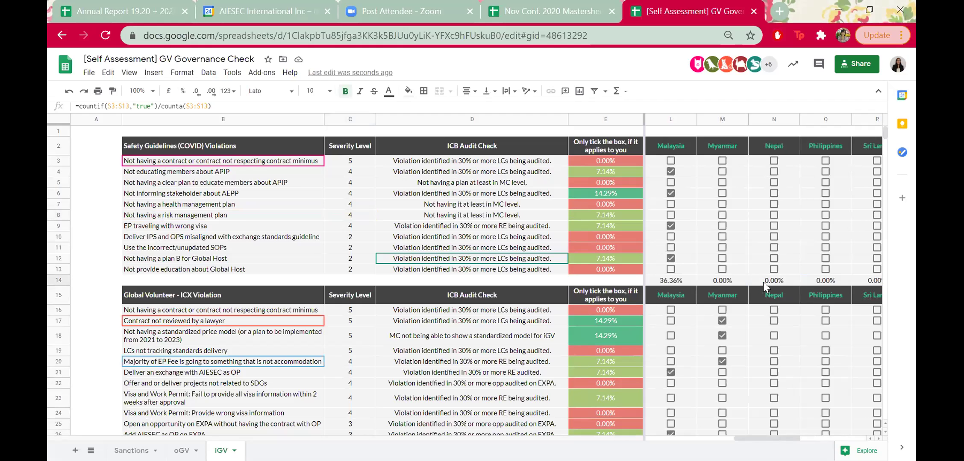
Inspect Malaysia's safety violation percentage in row 14 and point out the severity levels of the safety guideline violations
{"action": "left_click", "coordinate": [724, 281]}
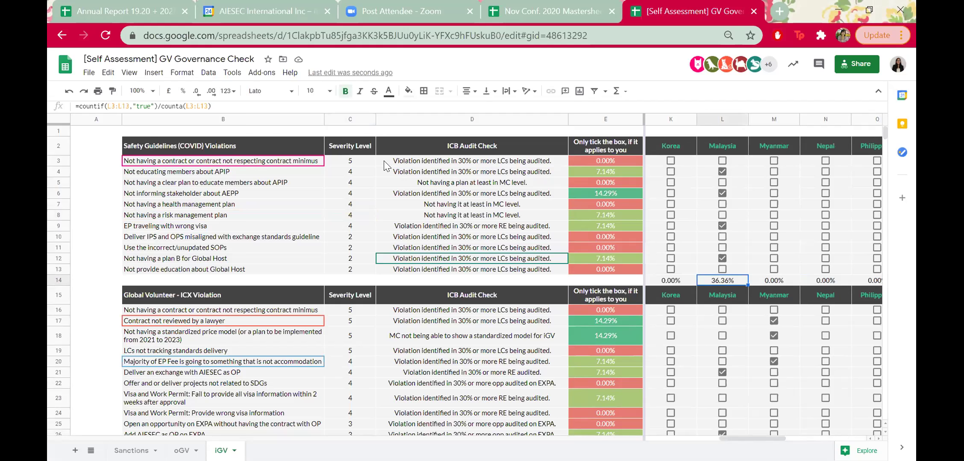
{"action": "left_click", "coordinate": [351, 161]}
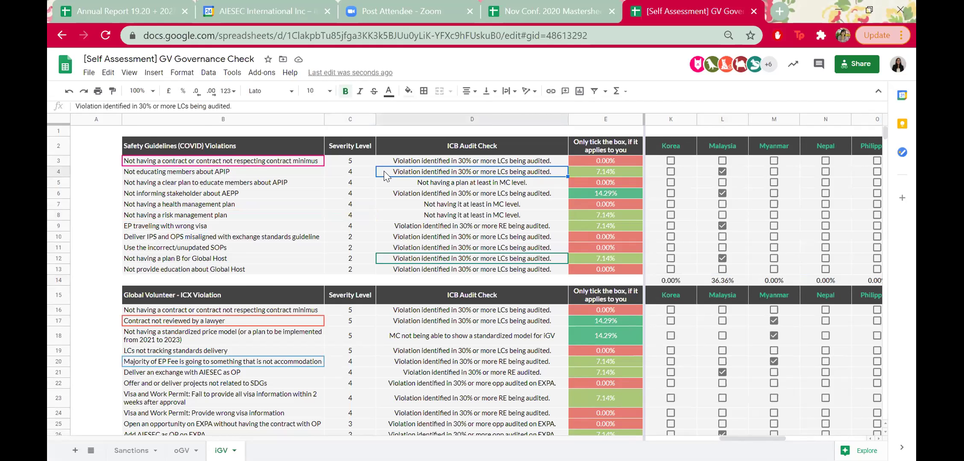
{"action": "mouse_move", "coordinate": [352, 161]}
{"action": "left_mouse_down"}
{"action": "mouse_move", "coordinate": [360, 244]}
{"action": "mouse_move", "coordinate": [353, 156]}
{"action": "left_mouse_up"}
{"action": "left_click", "coordinate": [354, 172]}
{"action": "left_click", "coordinate": [361, 195]}
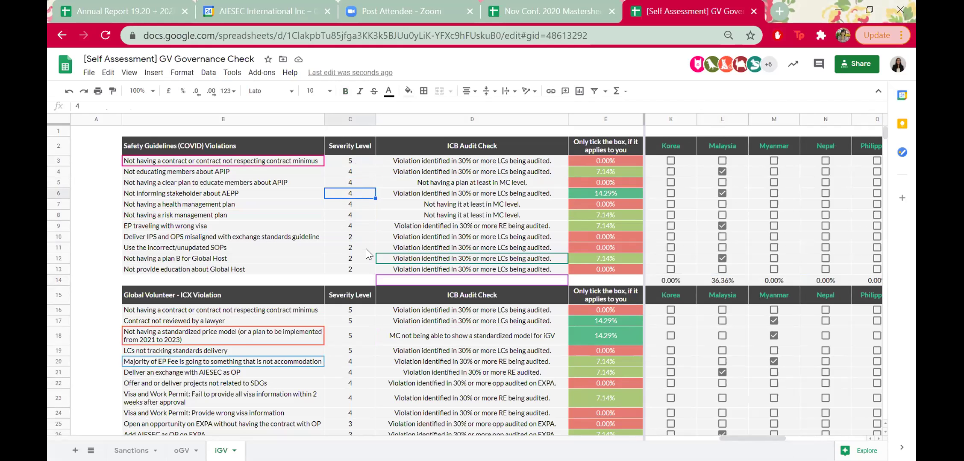
Check the severity levels of the ICX violations, pointing out the unreviewed contract and the exchange with AIESEC as OP
{"action": "scroll", "coordinate": [366, 249], "scroll_direction": "down", "scroll_amount": 2}
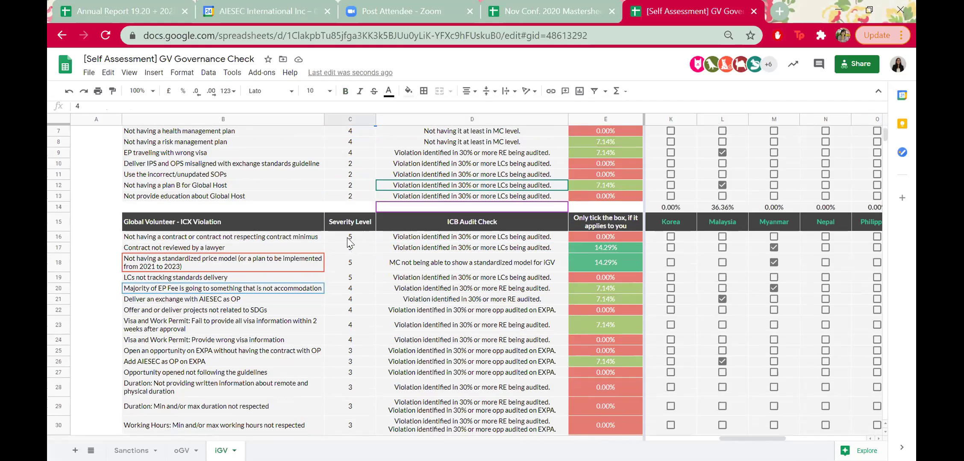
{"action": "left_click", "coordinate": [347, 249]}
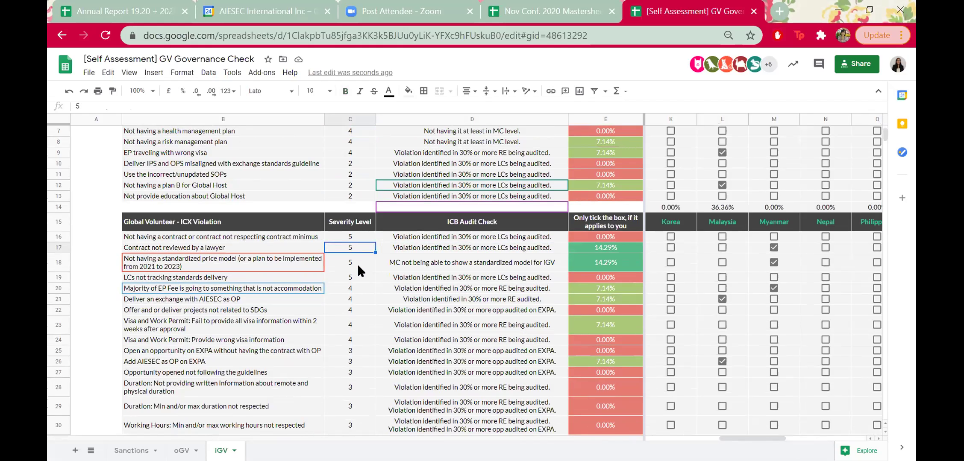
{"action": "left_click", "coordinate": [357, 300]}
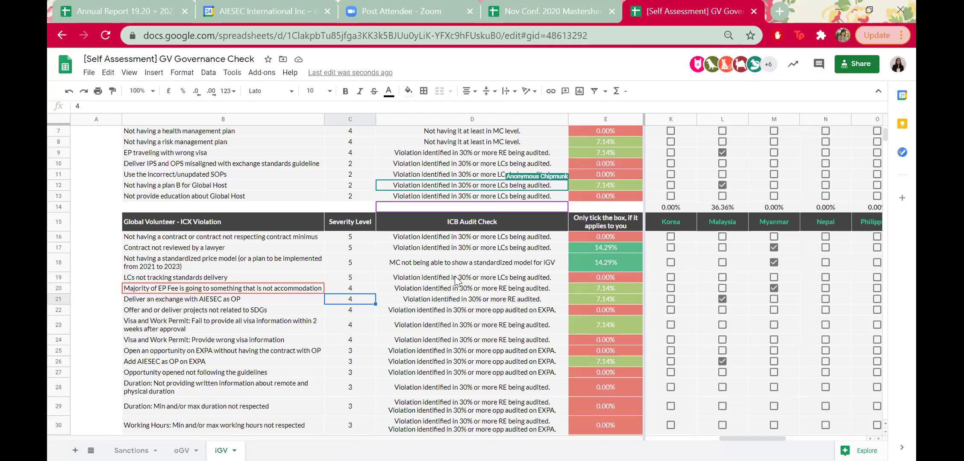
{"action": "scroll", "coordinate": [456, 282], "scroll_direction": "right", "scroll_amount": 2}
{"action": "scroll", "coordinate": [456, 282], "scroll_direction": "left", "scroll_amount": 2}
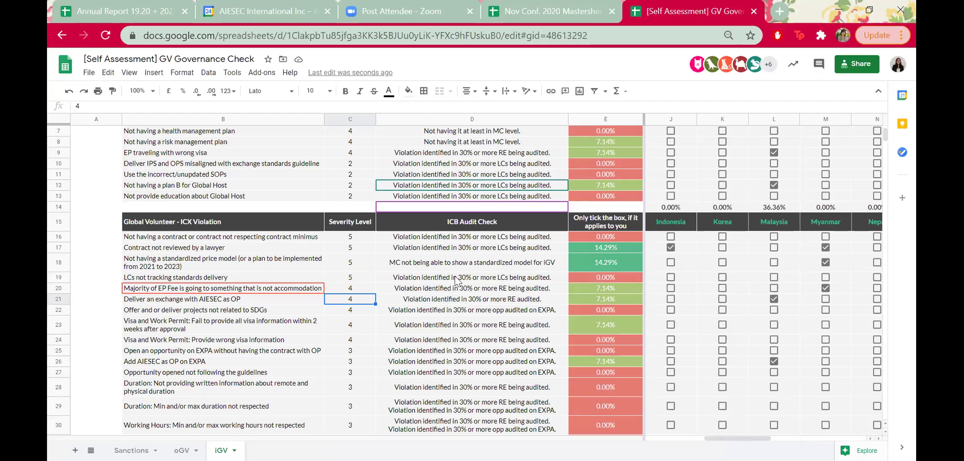
{"action": "scroll", "coordinate": [456, 282], "scroll_direction": "down", "scroll_amount": 5}
Open the Sanctions sheet and read the ICB and ECB sanctions for severity levels 5 to 1
{"action": "left_click", "coordinate": [131, 451]}
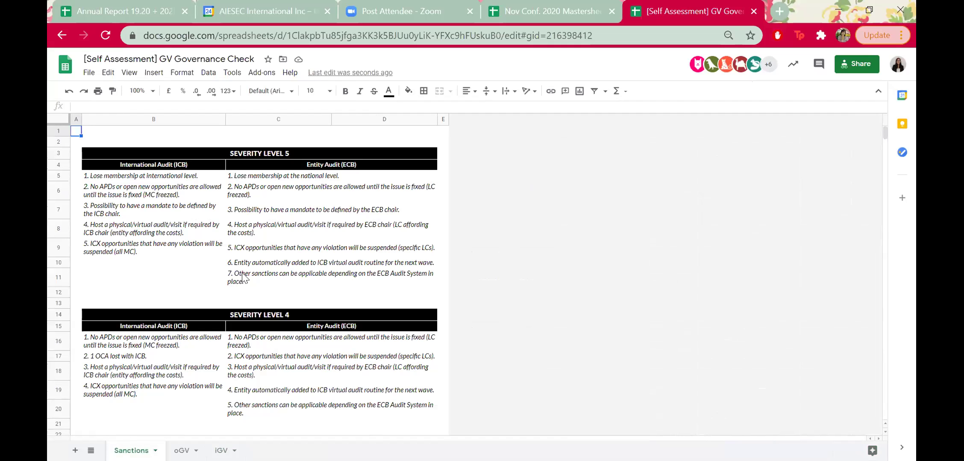
{"action": "scroll", "coordinate": [242, 278], "scroll_direction": "down", "scroll_amount": 7}
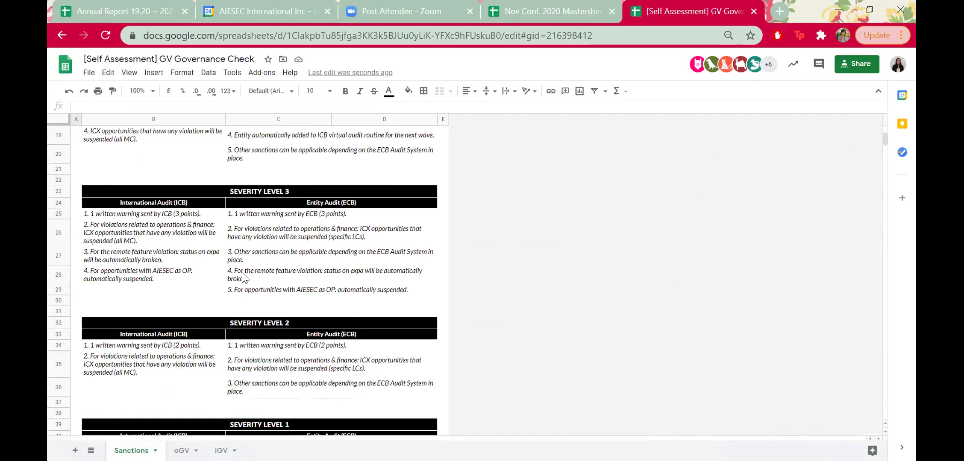
{"action": "scroll", "coordinate": [242, 277], "scroll_direction": "down", "scroll_amount": 2}
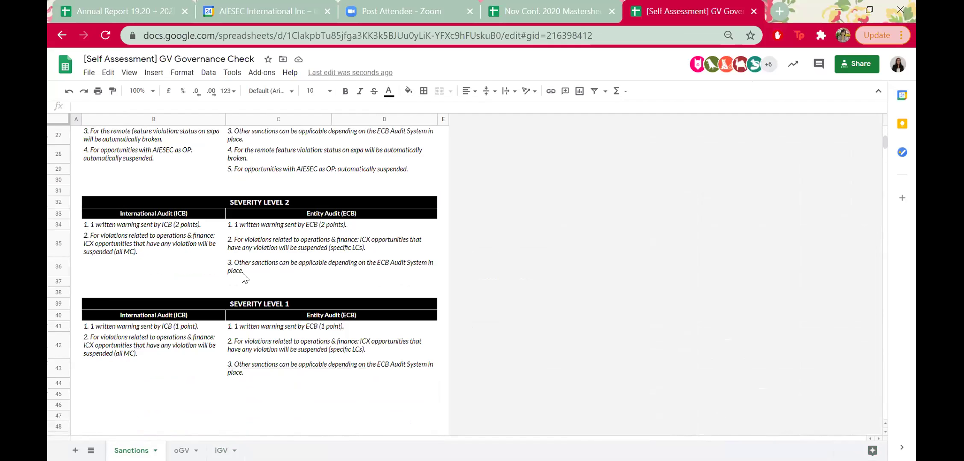
{"action": "scroll", "coordinate": [242, 278], "scroll_direction": "up", "scroll_amount": 9}
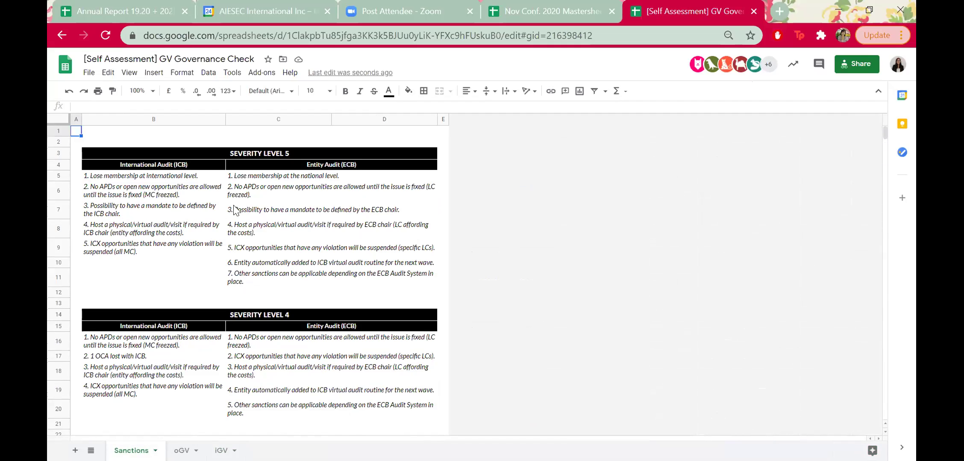
Open the oGV sheet and highlight the "Not informing stakeholder about AEPP" row from the violation name to its percentage
{"action": "left_click", "coordinate": [188, 450]}
{"action": "scroll", "coordinate": [373, 321], "scroll_direction": "up", "scroll_amount": 3}
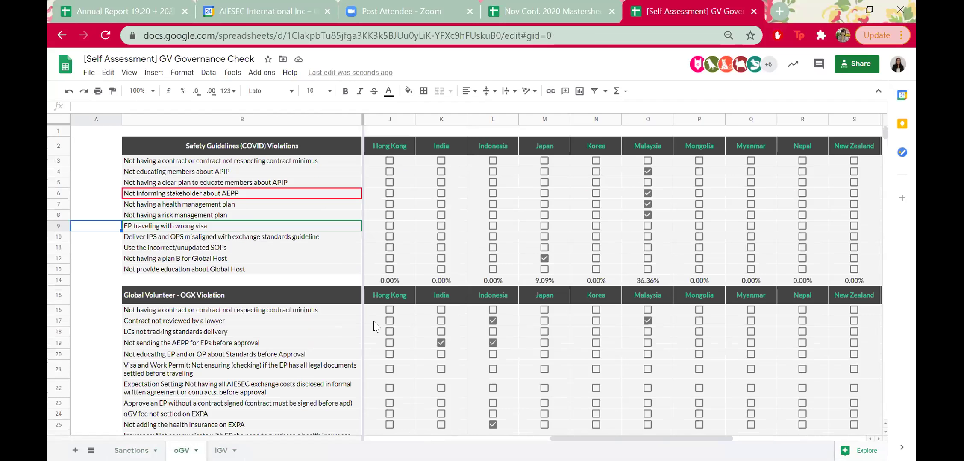
{"action": "scroll", "coordinate": [453, 195], "scroll_direction": "right", "scroll_amount": 5}
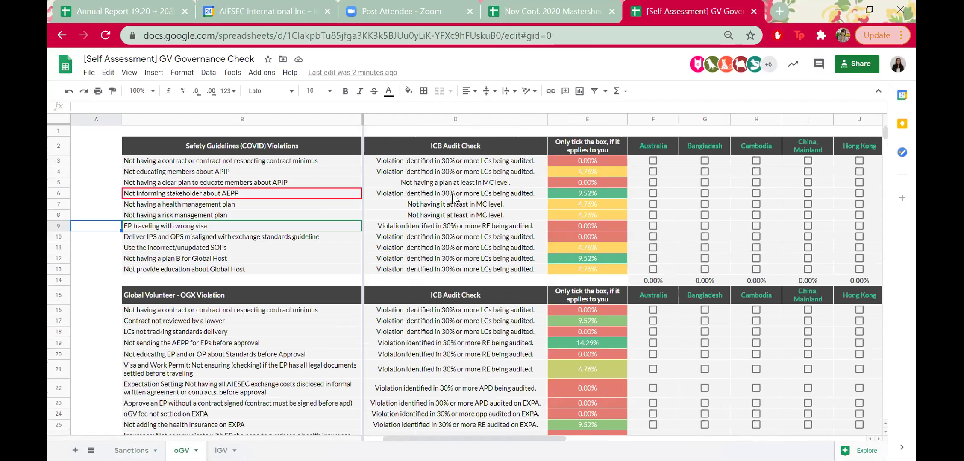
{"action": "left_click", "coordinate": [379, 191]}
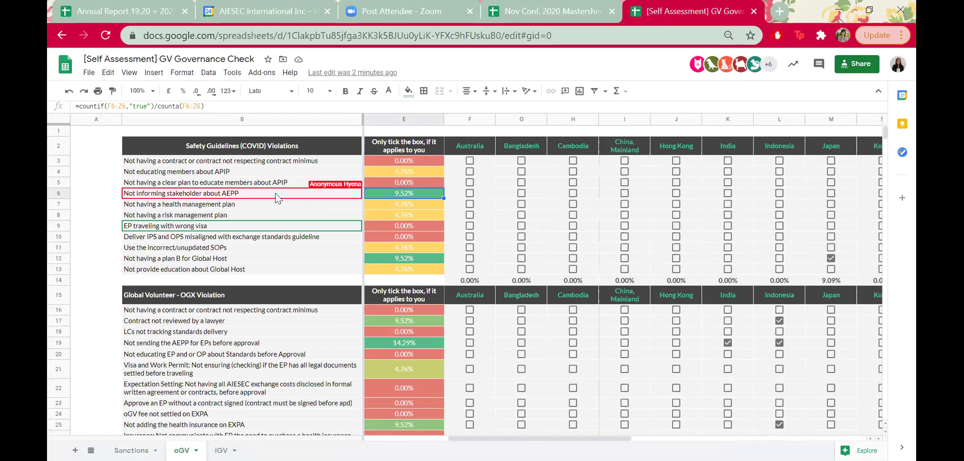
{"action": "left_click", "coordinate": [354, 188]}
{"action": "scroll", "coordinate": [355, 189], "scroll_direction": "left", "scroll_amount": 5}
{"action": "left_click_drag", "start_coordinate": [368, 194], "coordinate": [623, 194]}
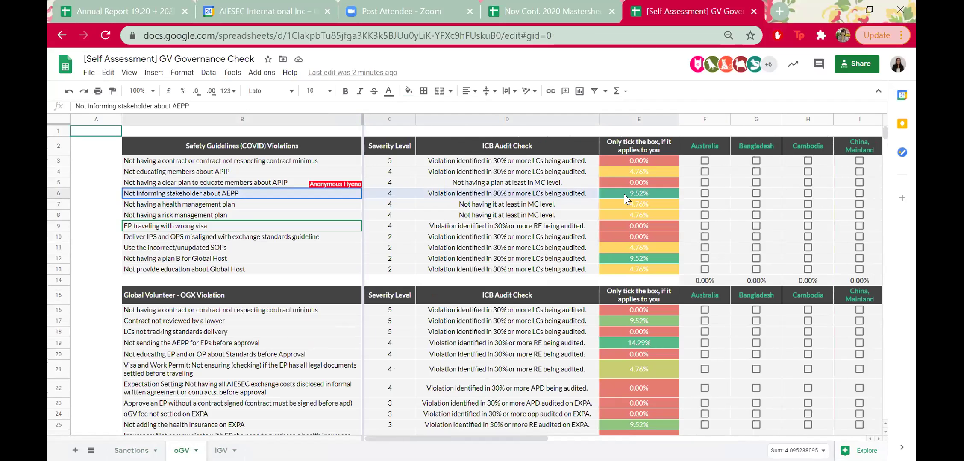
Highlight the oGV safety violations on the Global Host plan B, health and risk management plans, and educating members about APIP
{"action": "left_click", "coordinate": [340, 260]}
{"action": "left_click_drag", "start_coordinate": [493, 263], "coordinate": [620, 257]}
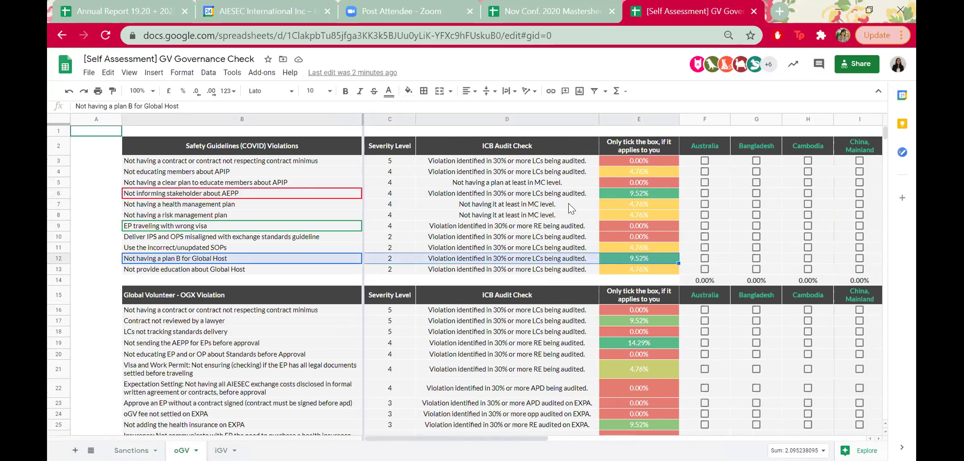
{"action": "left_click_drag", "start_coordinate": [271, 205], "coordinate": [272, 215]}
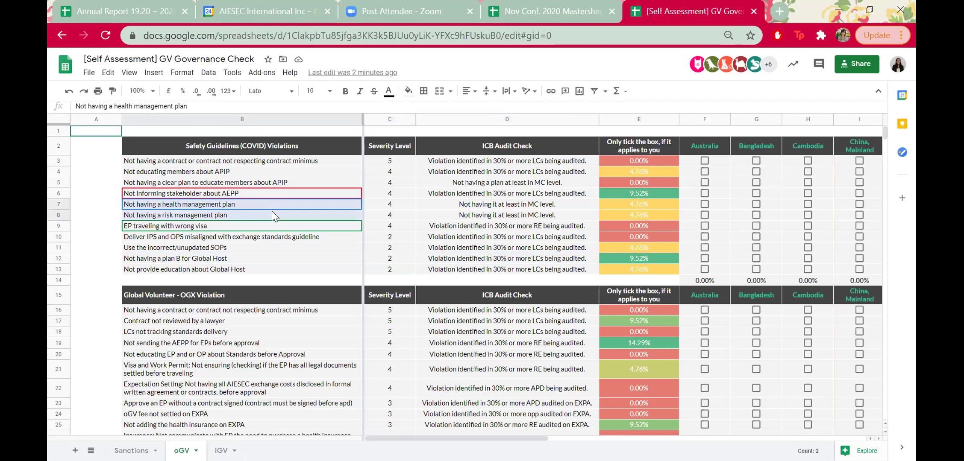
{"action": "left_click", "coordinate": [260, 172]}
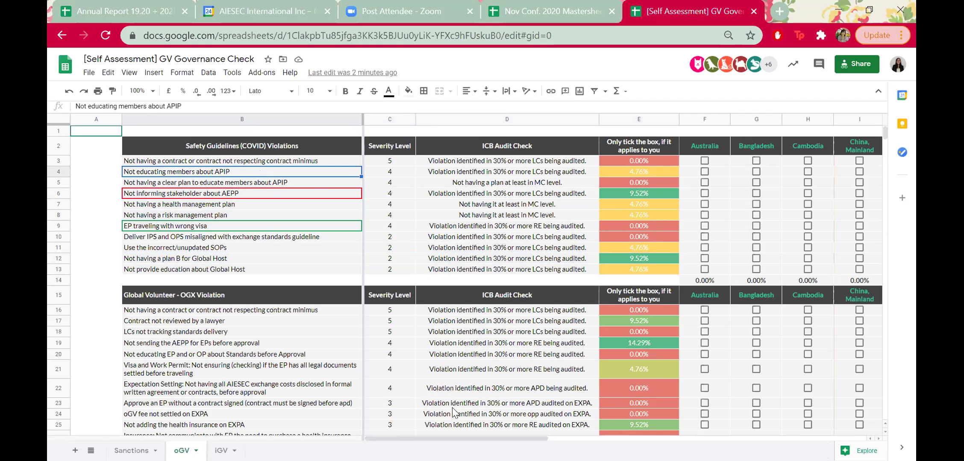
Open the iGV sheet and point out its ticked safety violations, from not educating members about APIP to lacking a Global Host plan B
{"action": "left_click", "coordinate": [221, 451]}
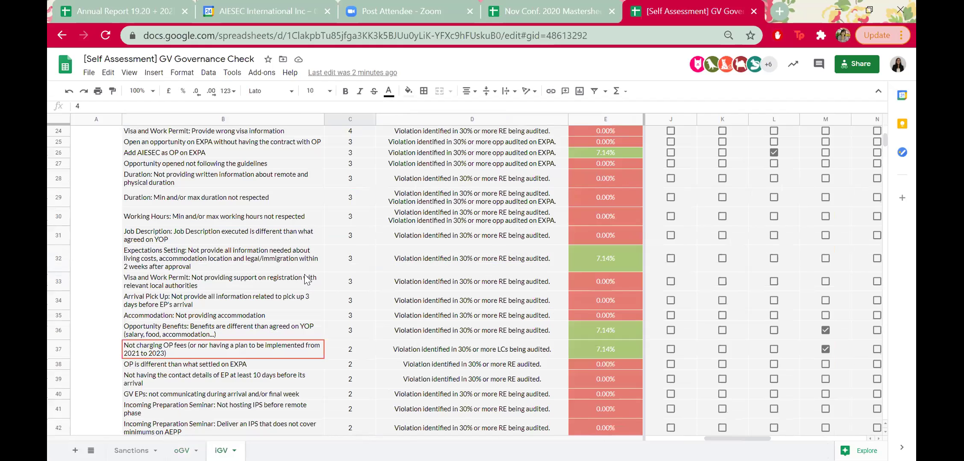
{"action": "left_click", "coordinate": [232, 171]}
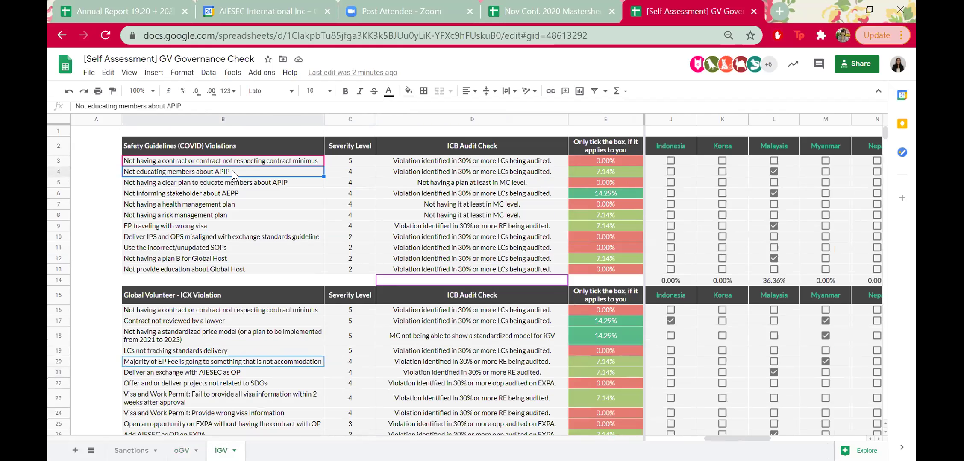
{"action": "left_click_drag", "start_coordinate": [582, 170], "coordinate": [582, 170]}
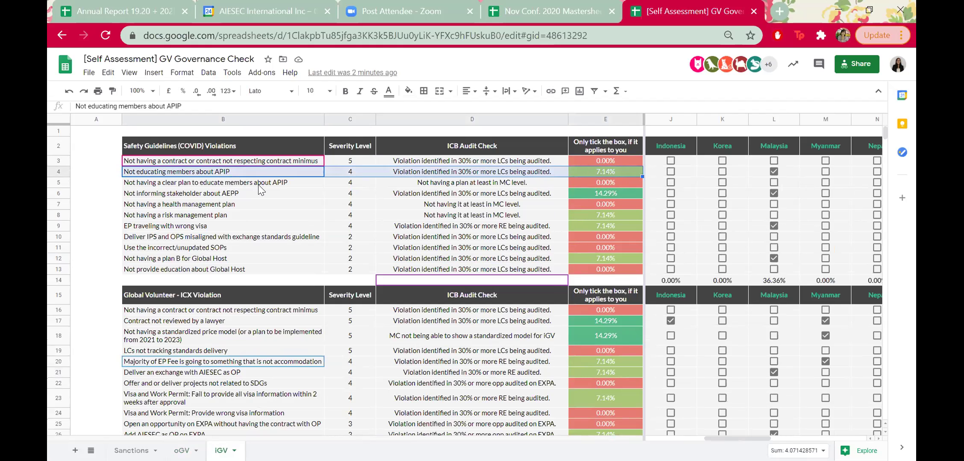
{"action": "left_click", "coordinate": [247, 194]}
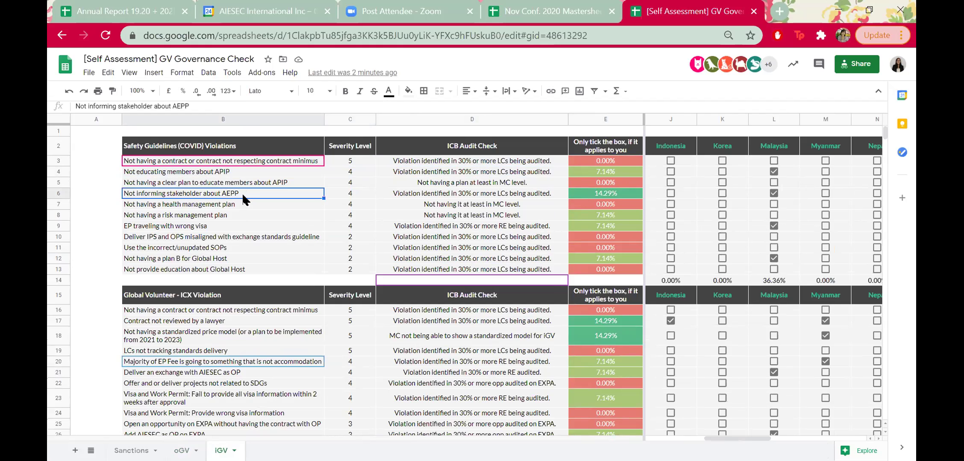
{"action": "left_click_drag", "start_coordinate": [227, 212], "coordinate": [228, 226]}
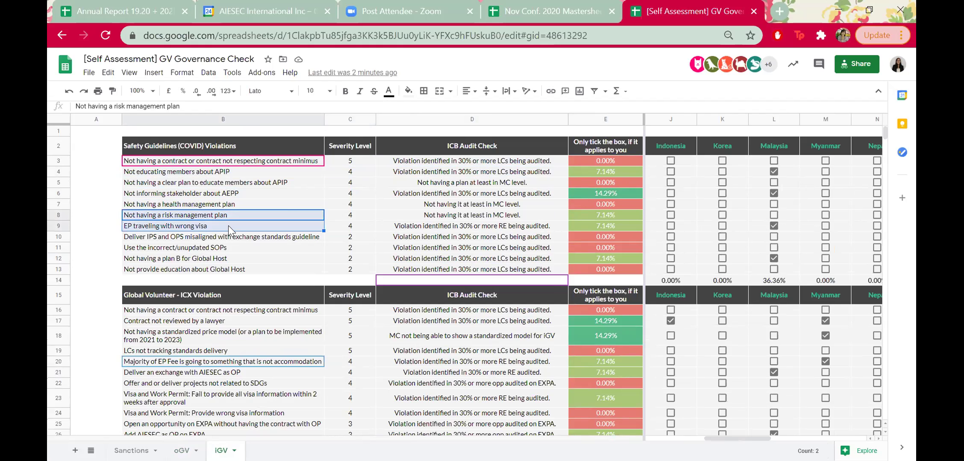
{"action": "left_click", "coordinate": [229, 260]}
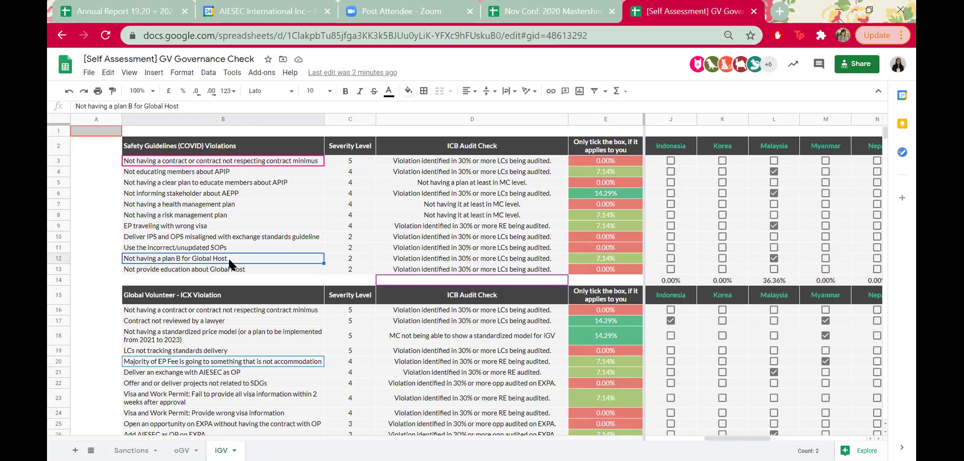
Highlight the "EP traveling with wrong visa" row in the iGV sheet and examine its ticks across the entities
{"action": "left_click", "coordinate": [189, 218]}
{"action": "left_click", "coordinate": [195, 228]}
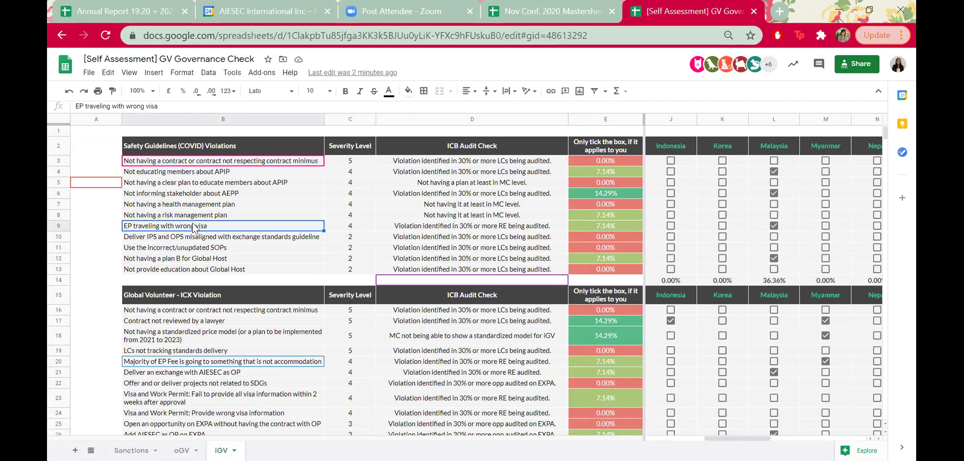
{"action": "left_click", "coordinate": [55, 223]}
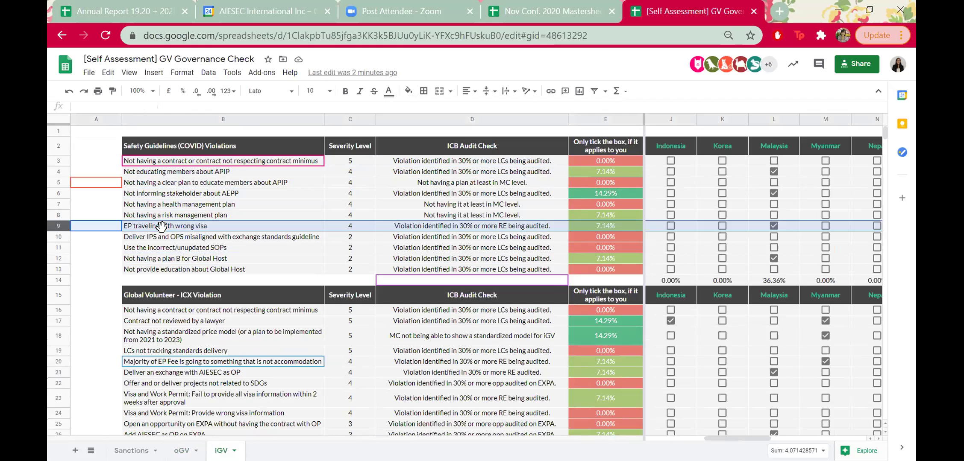
{"action": "key", "text": "ctrl+c"}
{"action": "left_click", "coordinate": [180, 227]}
{"action": "scroll", "coordinate": [422, 241], "scroll_direction": "right", "scroll_amount": 4}
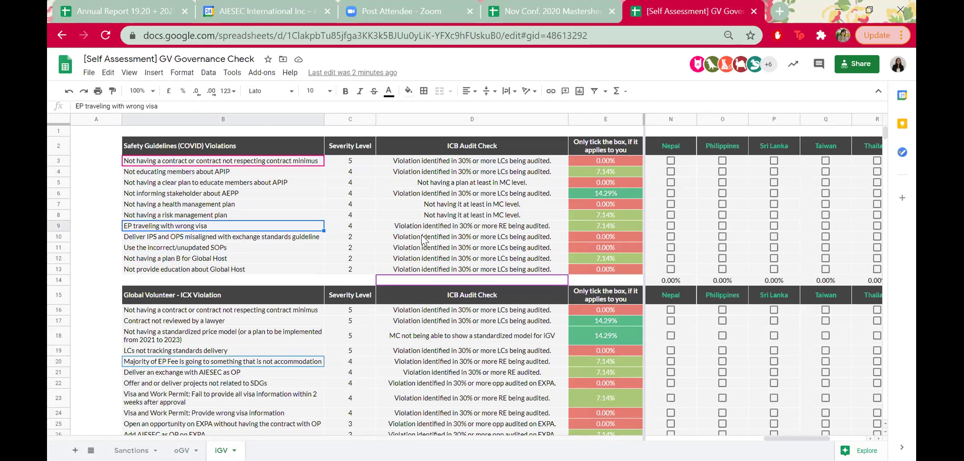
{"action": "scroll", "coordinate": [422, 240], "scroll_direction": "left", "scroll_amount": 7}
{"action": "scroll", "coordinate": [422, 240], "scroll_direction": "right", "scroll_amount": 3}
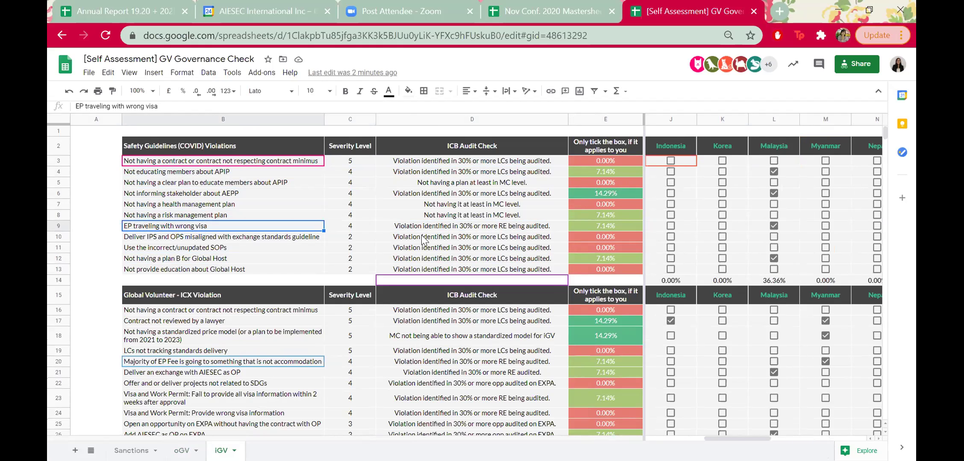
{"action": "scroll", "coordinate": [423, 240], "scroll_direction": "right", "scroll_amount": 1}
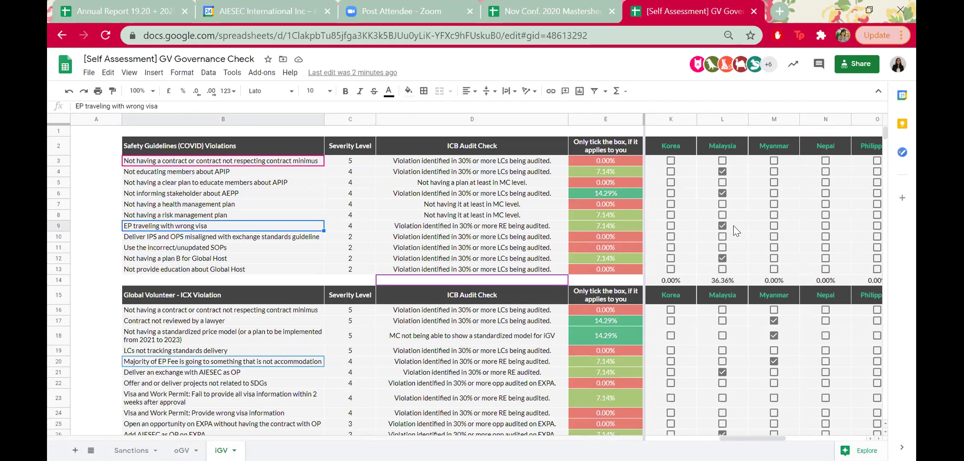
{"action": "scroll", "coordinate": [744, 221], "scroll_direction": "right", "scroll_amount": 6}
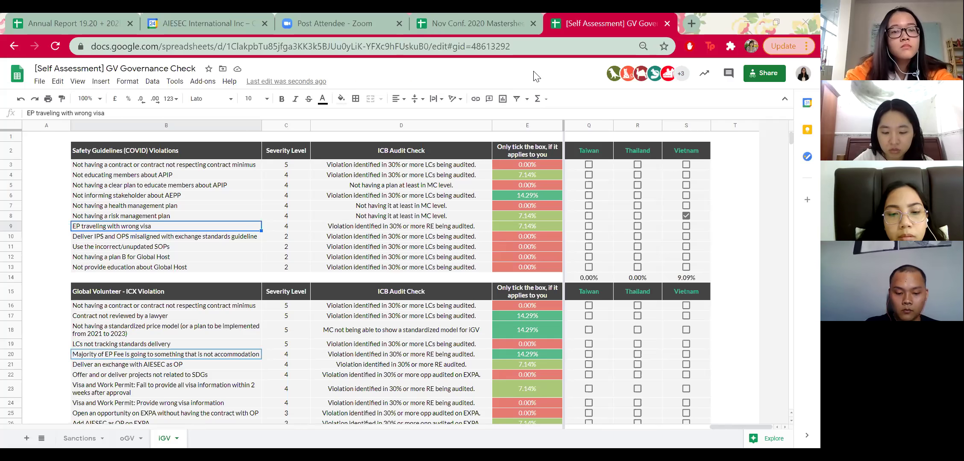
Point out the missing standardized price model violation and review the ICX violation rows below it
{"action": "scroll", "coordinate": [452, 340], "scroll_direction": "down", "scroll_amount": 5}
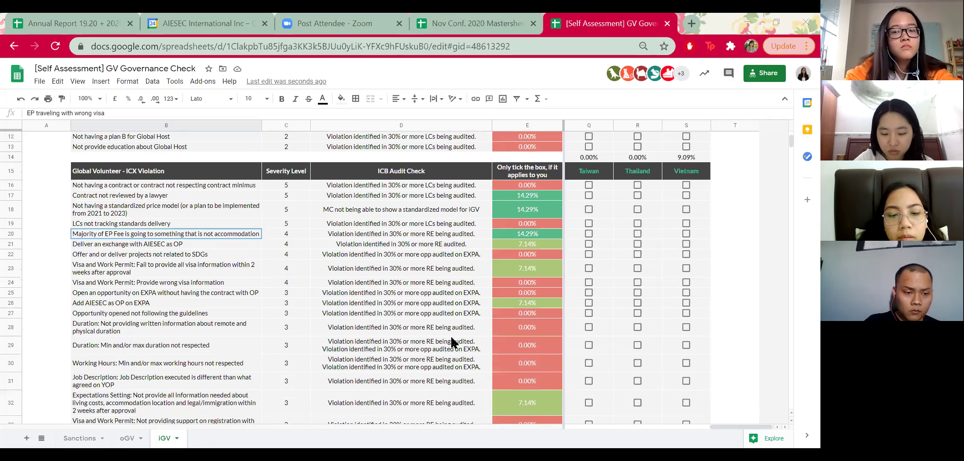
{"action": "left_click_drag", "start_coordinate": [159, 202], "coordinate": [192, 191]}
{"action": "left_click", "coordinate": [182, 201]}
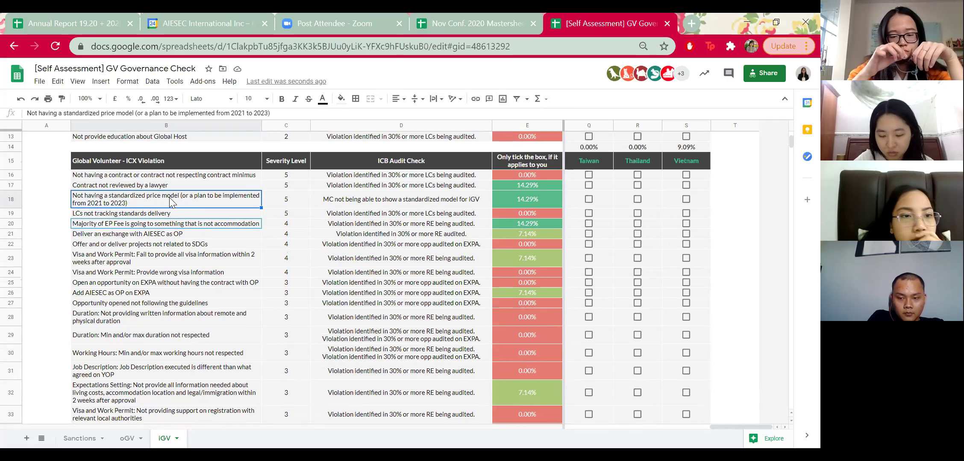
{"action": "scroll", "coordinate": [252, 302], "scroll_direction": "down", "scroll_amount": 1}
{"action": "scroll", "coordinate": [252, 302], "scroll_direction": "down", "scroll_amount": 3}
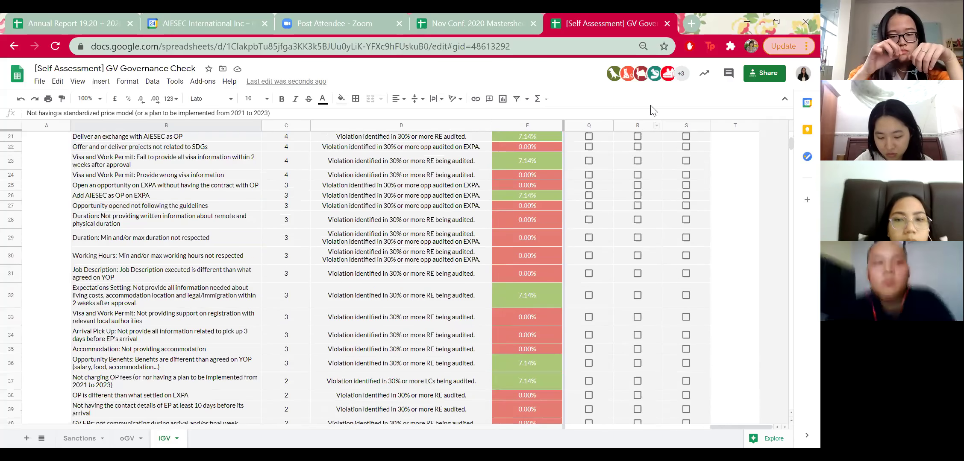
Compare the ICX violation ticks of the entities, including Malaysia and Myanmar
{"action": "scroll", "coordinate": [667, 234], "scroll_direction": "up", "scroll_amount": 7}
{"action": "scroll", "coordinate": [753, 234], "scroll_direction": "down", "scroll_amount": 1}
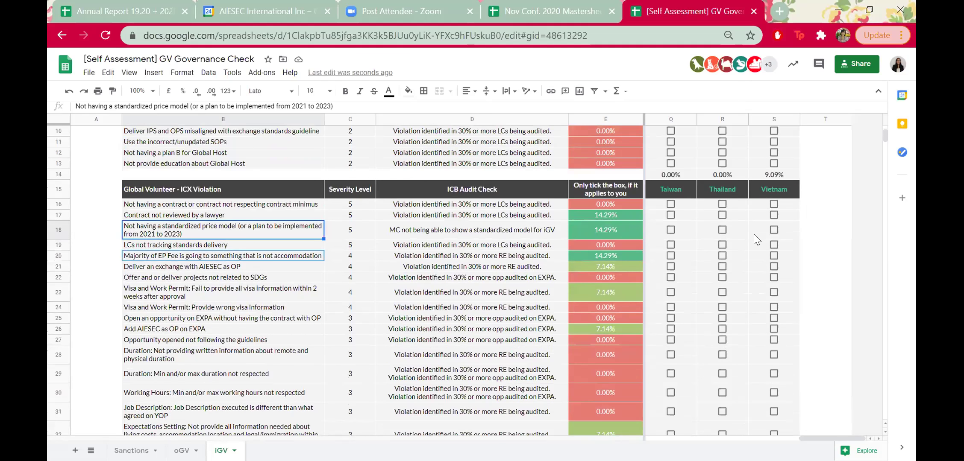
{"action": "scroll", "coordinate": [753, 234], "scroll_direction": "left", "scroll_amount": 5}
{"action": "scroll", "coordinate": [753, 234], "scroll_direction": "right", "scroll_amount": 1}
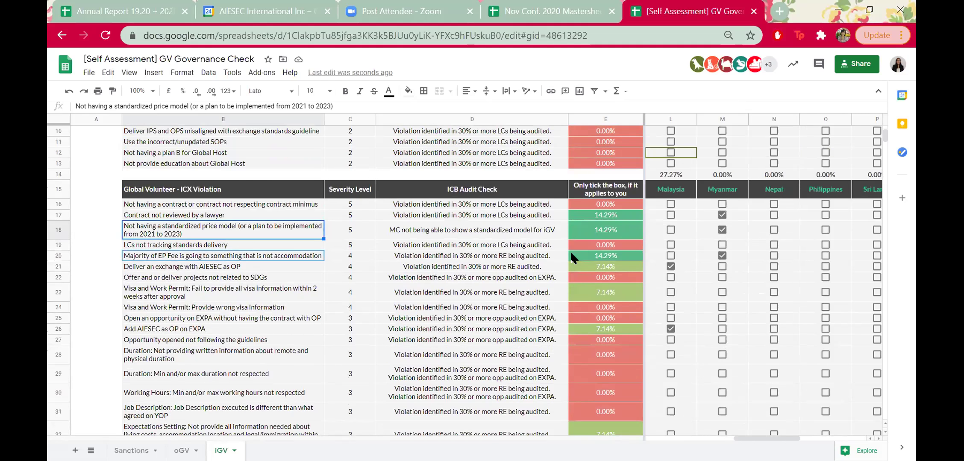